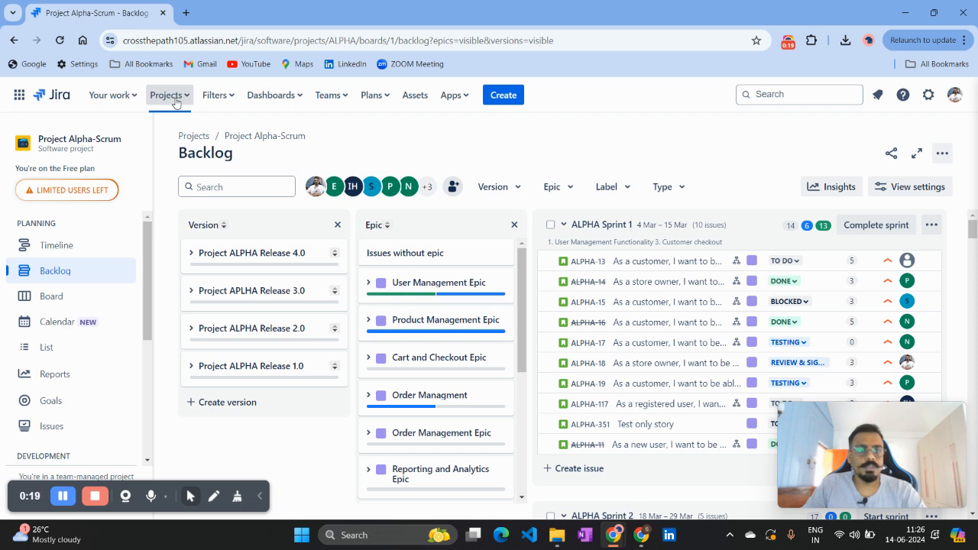
- Start creating a new project and show the Software development templates
left_click(175, 103)
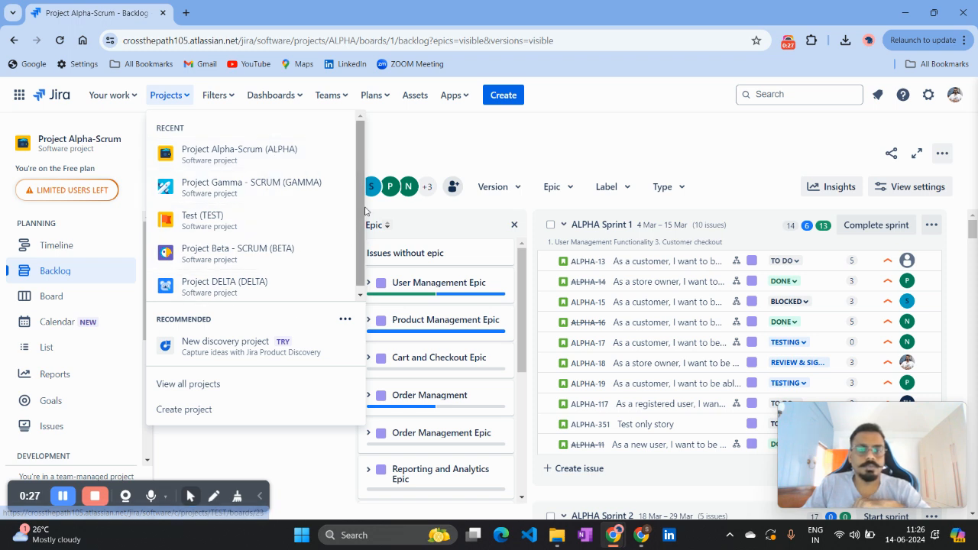
scroll(339, 247, "down", 1)
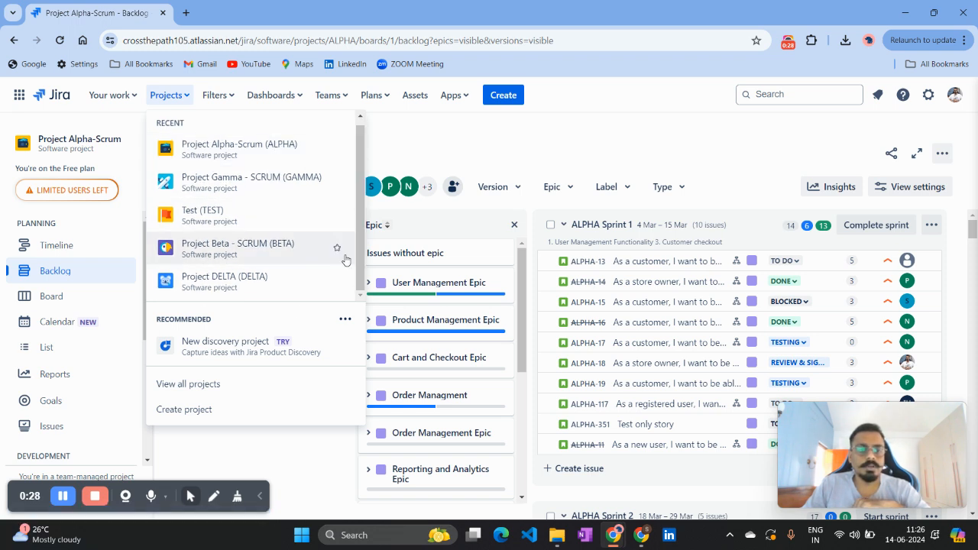
left_click(195, 412)
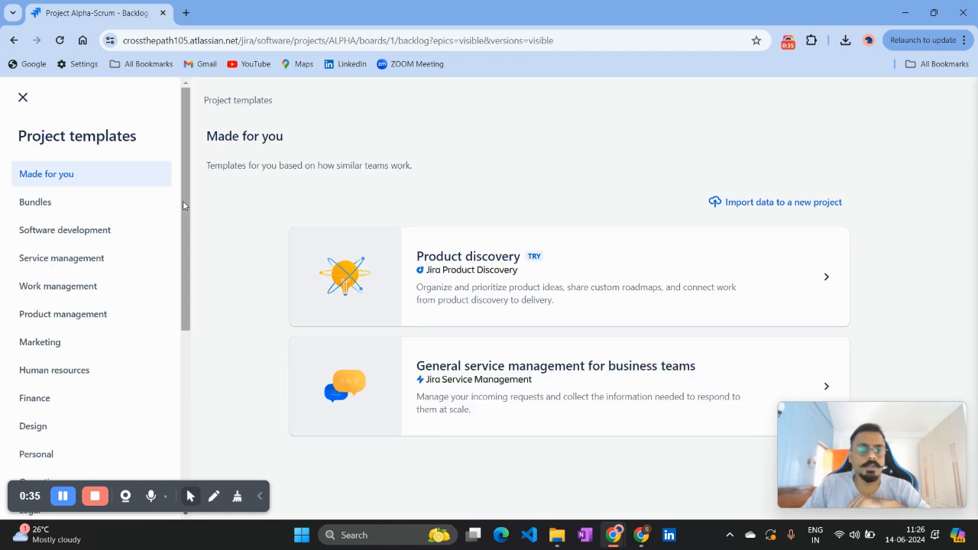
mouse_move(182, 200)
left_mouse_down()
mouse_move(181, 213)
mouse_move(181, 201)
left_mouse_up()
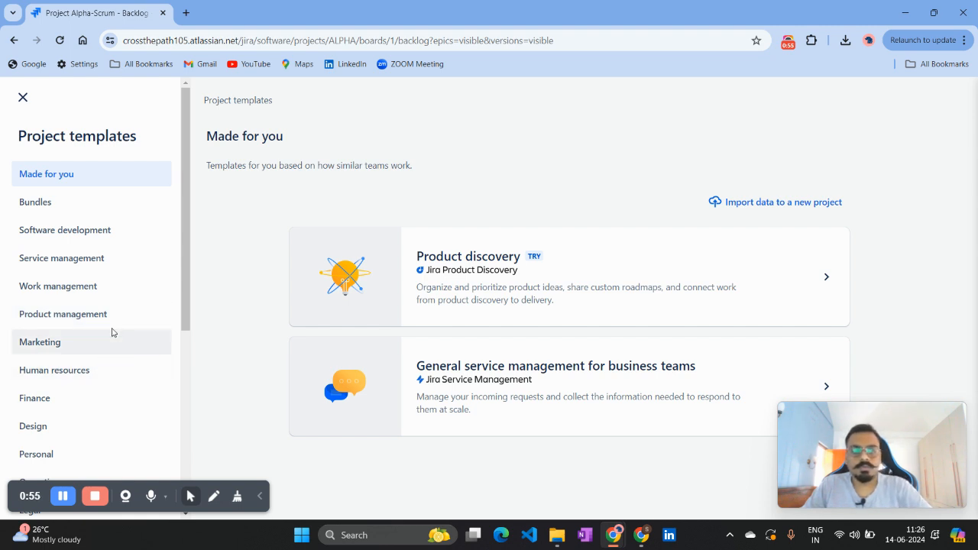
left_click(120, 232)
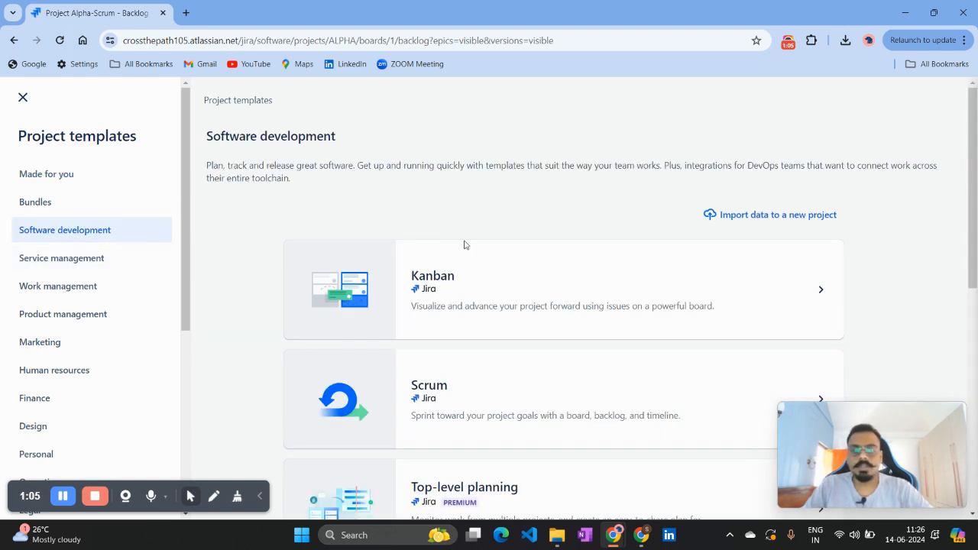
- Look through the software development templates and open the Scrum template's details
scroll(458, 219, "down", 2)
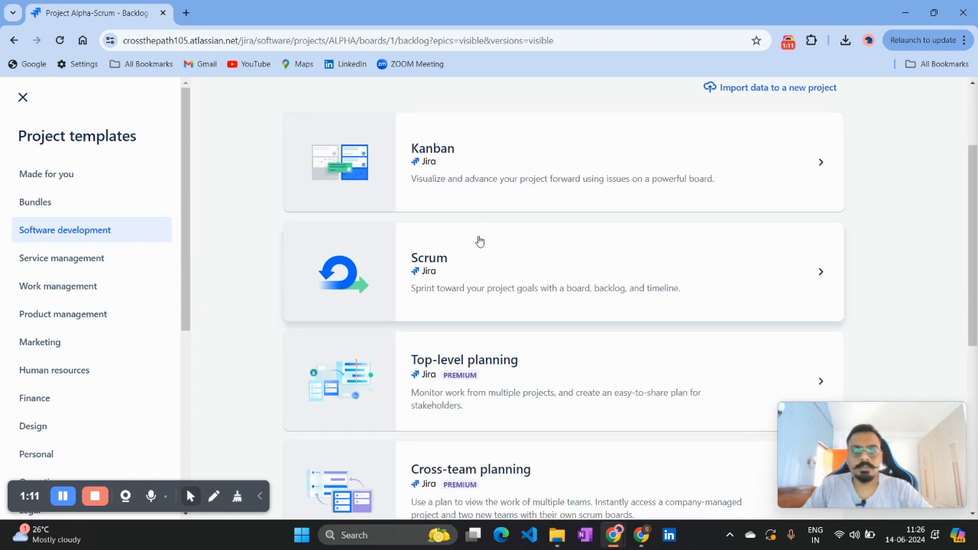
scroll(478, 240, "down", 1)
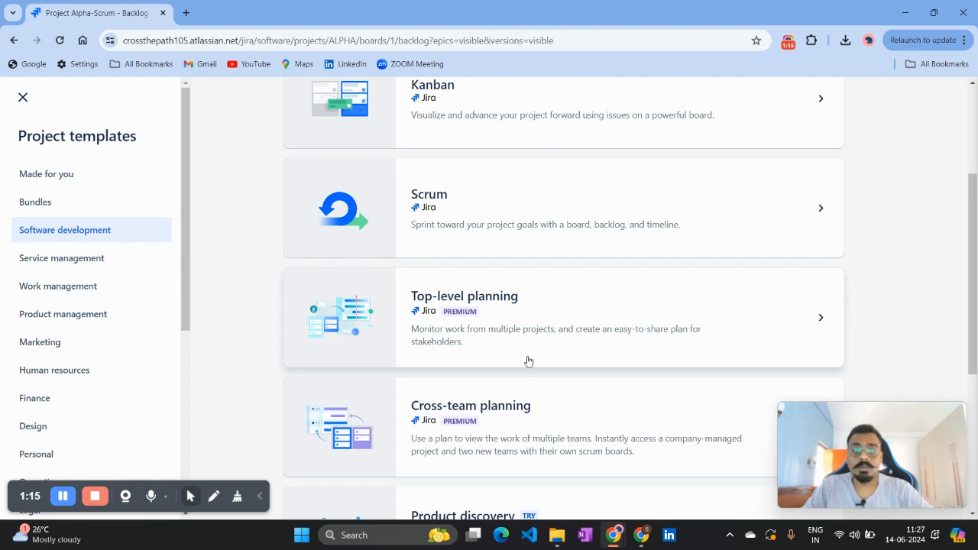
scroll(527, 360, "down", 2)
scroll(532, 355, "up", 3)
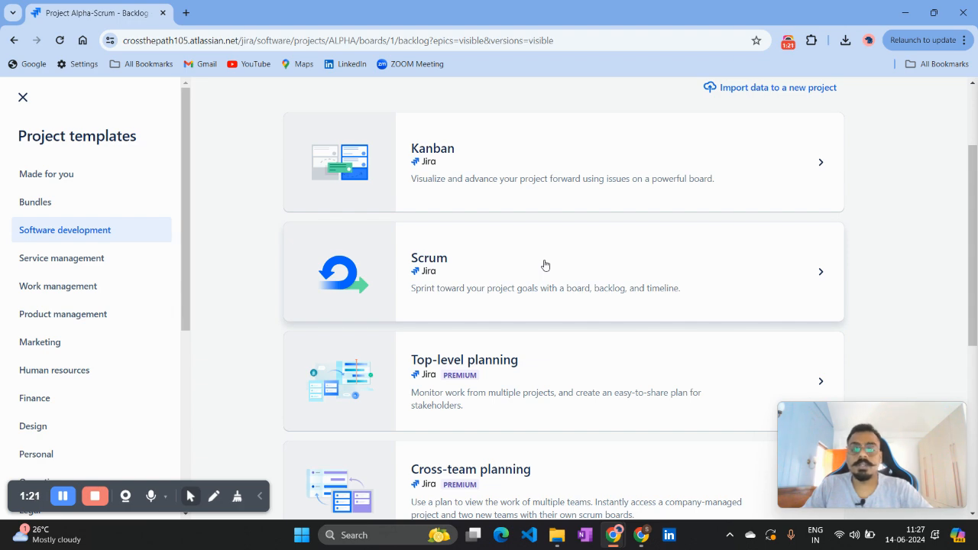
left_click(545, 266)
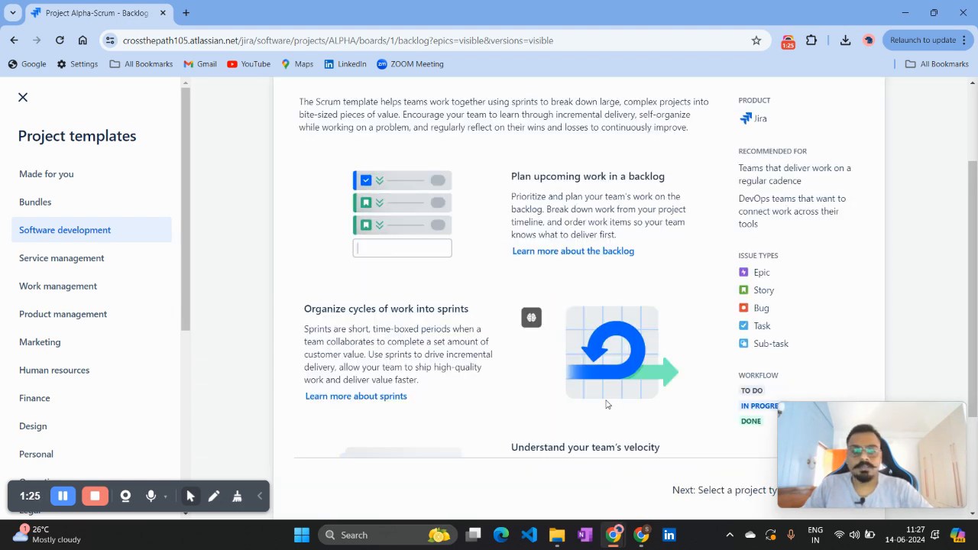
- Review the Scrum template's issue types and workflow, and use this template for the new project
scroll(580, 330, "up", 2)
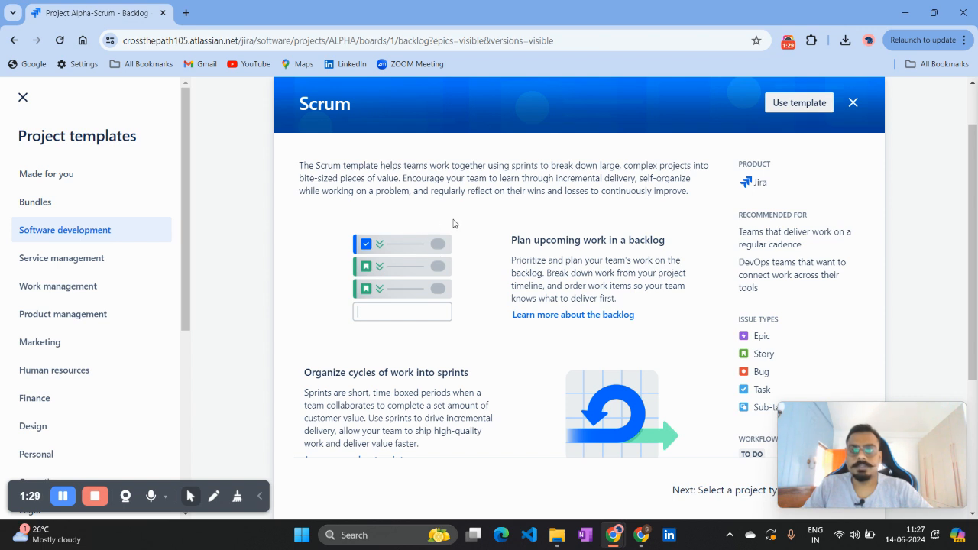
scroll(481, 225, "down", 1)
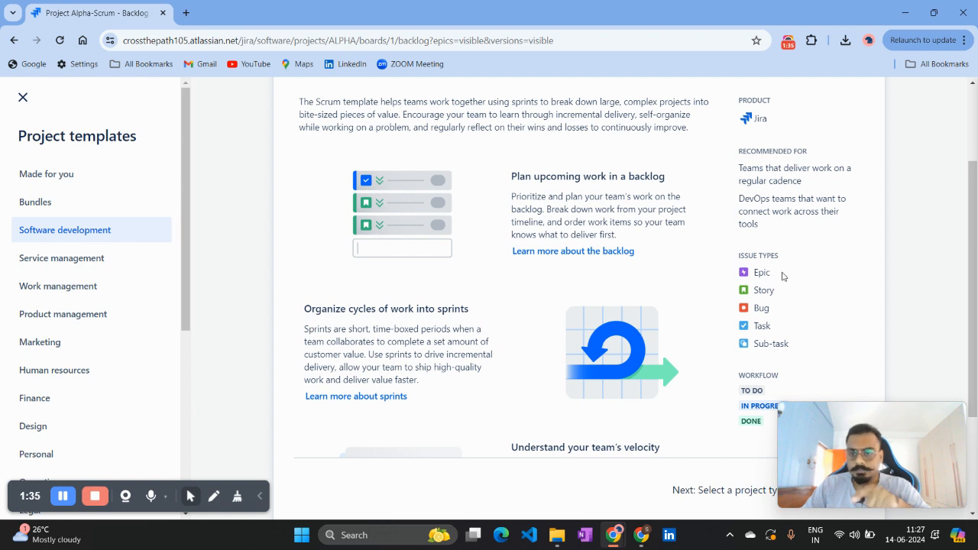
scroll(779, 276, "down", 1)
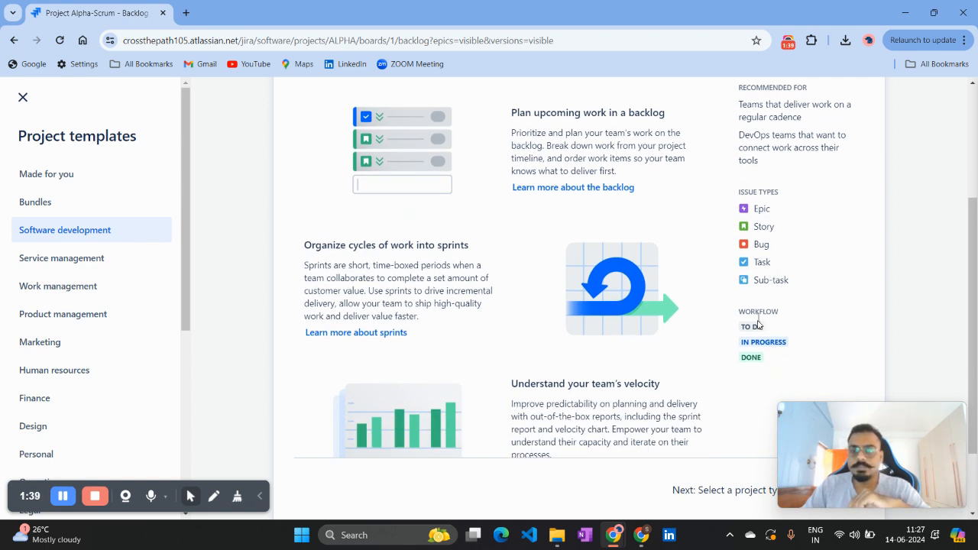
scroll(760, 326, "down", 1)
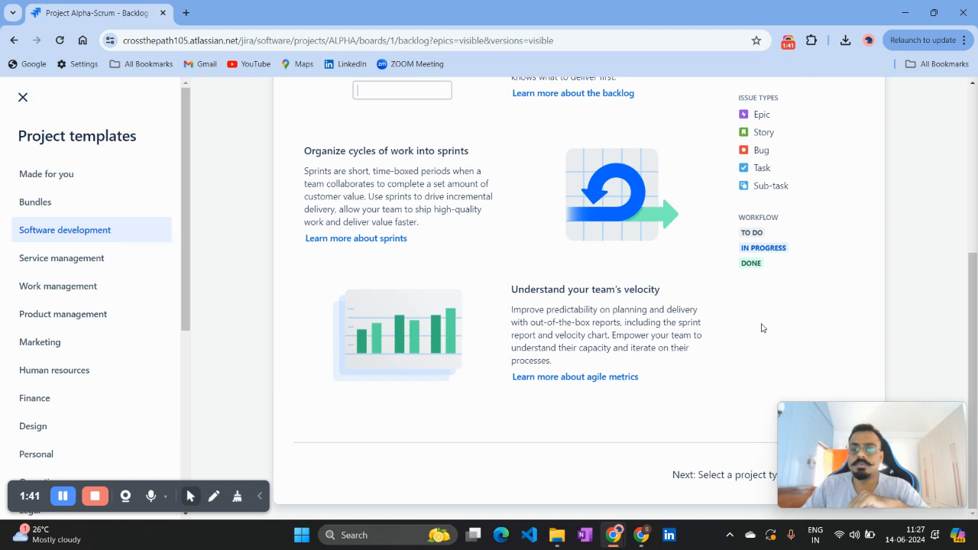
mouse_move(810, 413)
left_click_drag(877, 409, 828, 320)
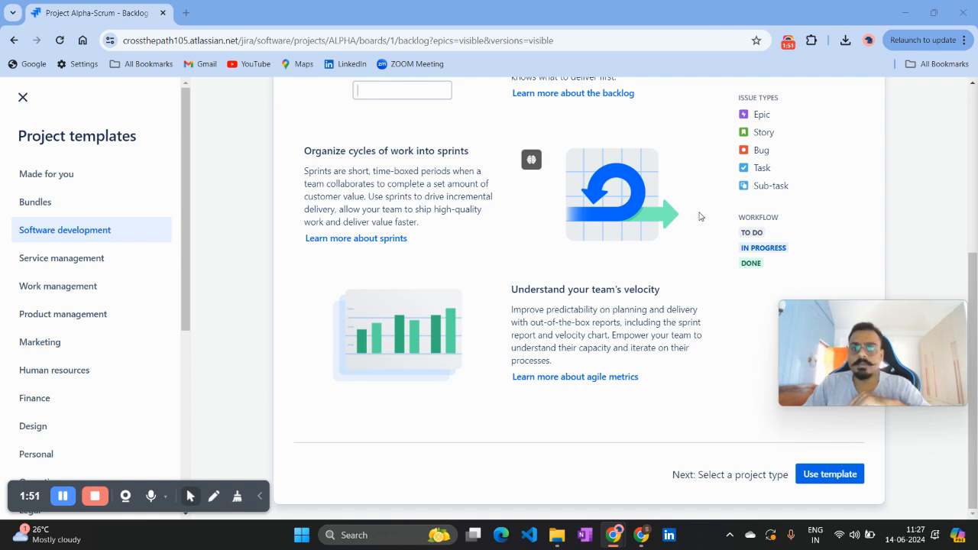
scroll(700, 217, "up", 1)
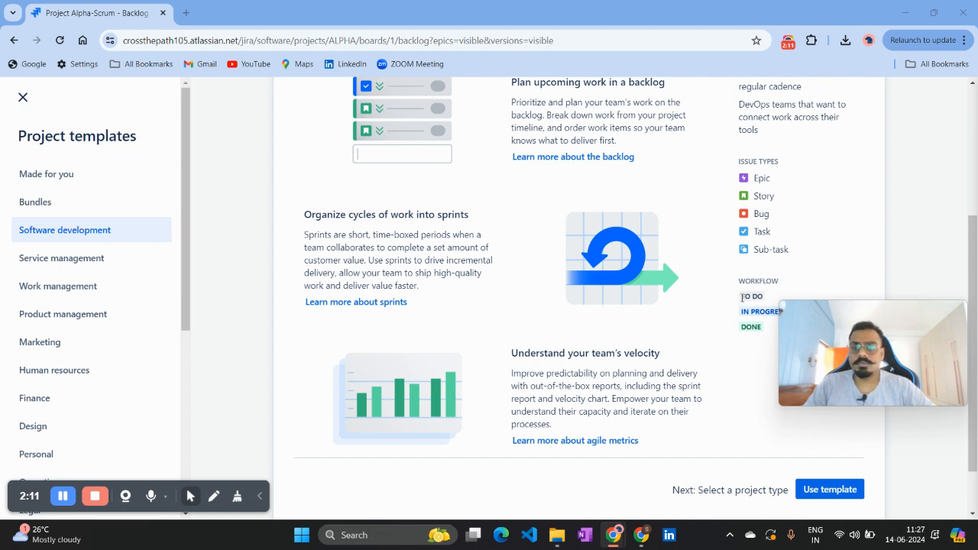
left_click(838, 495)
left_click_drag(862, 307, 861, 381)
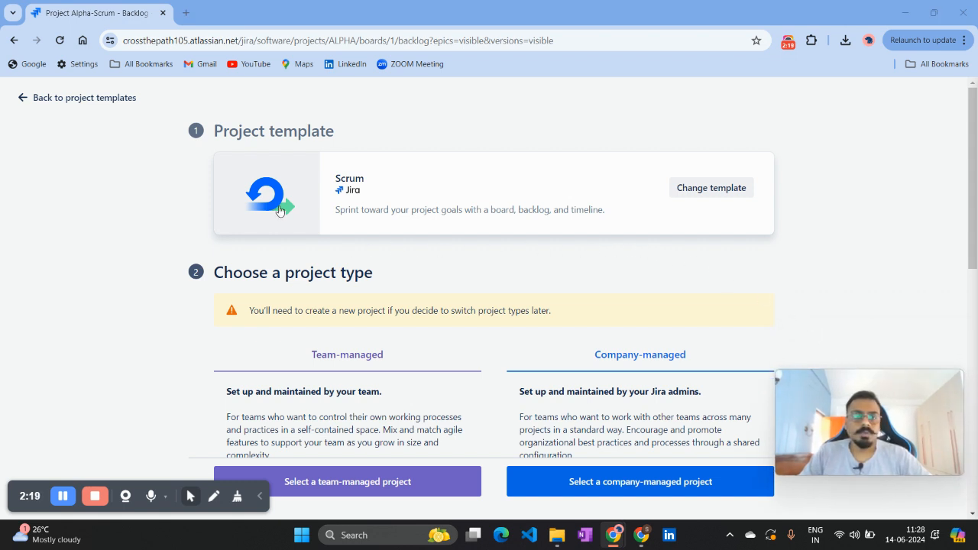
- Compare the team-managed and company-managed project types and select a company-managed project
scroll(251, 141, "down", 1)
scroll(253, 139, "up", 1)
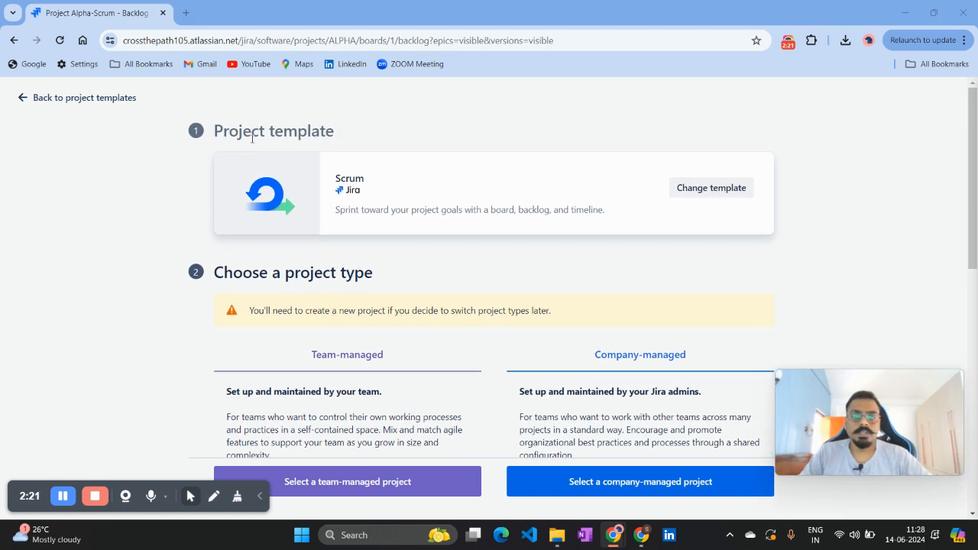
scroll(253, 138, "down", 3)
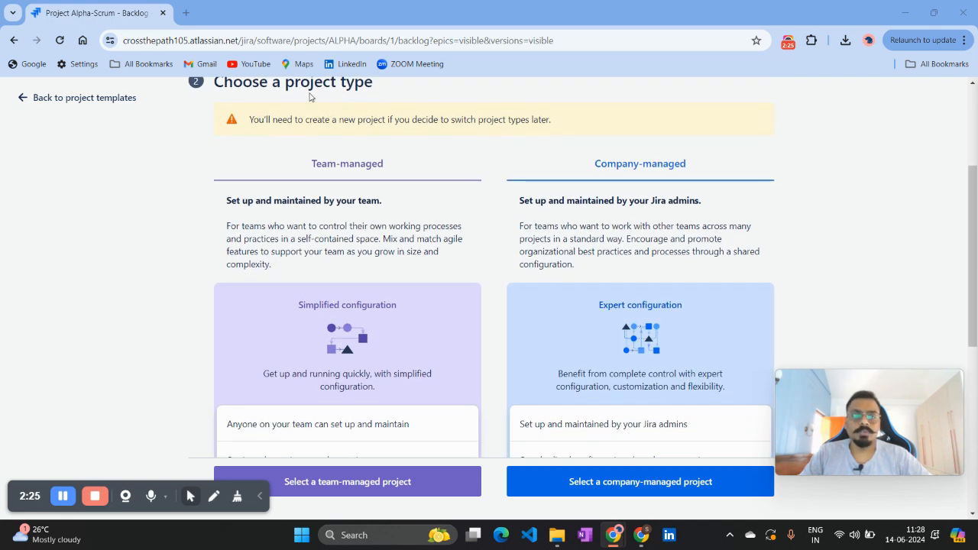
scroll(307, 122, "down", 1)
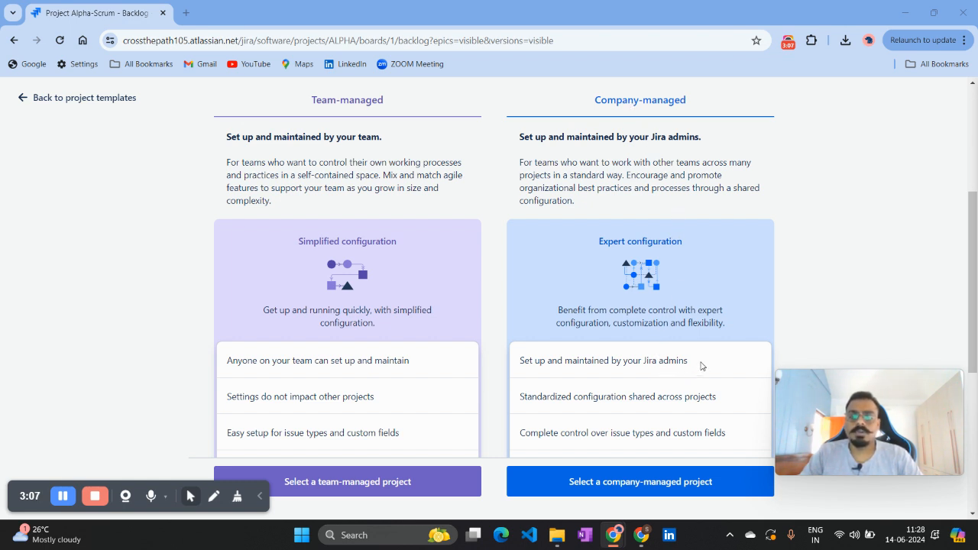
scroll(701, 364, "down", 1)
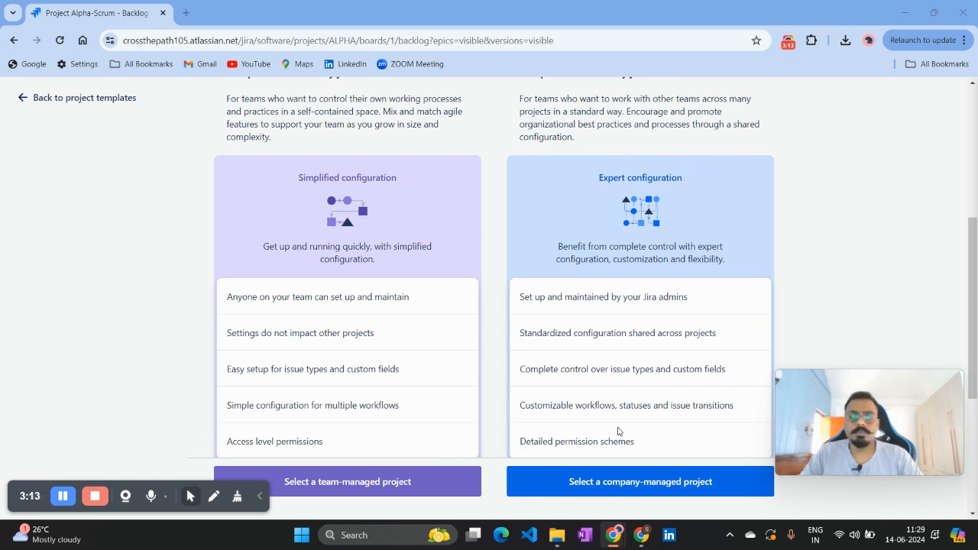
left_click(639, 491)
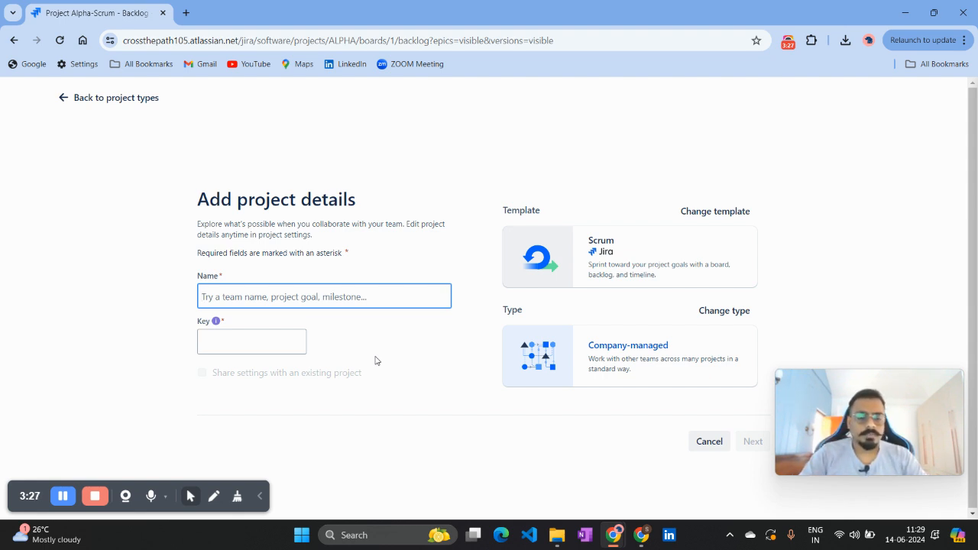
- Name the project Agile Worriers, set its key to AWT, and submit the project details
type("Agile W")
type("orr")
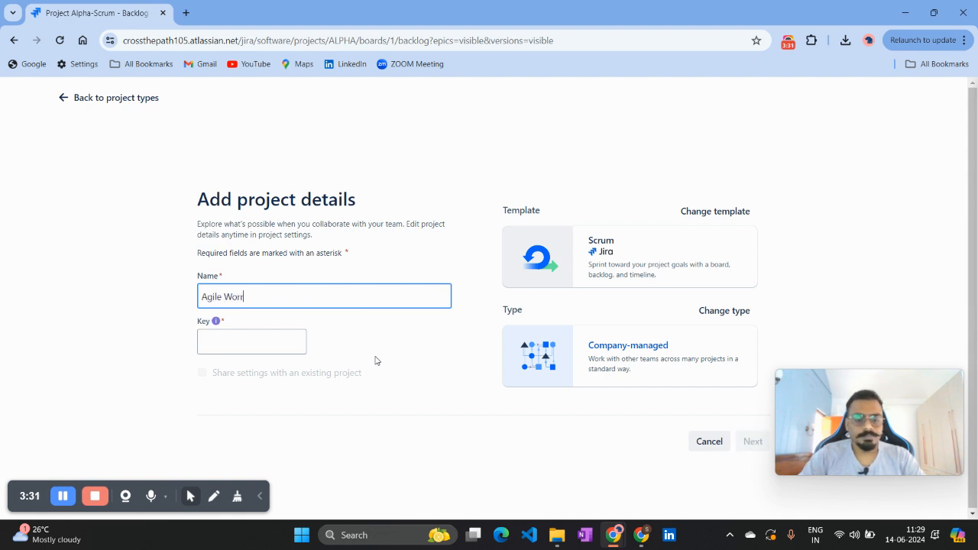
type("ier")
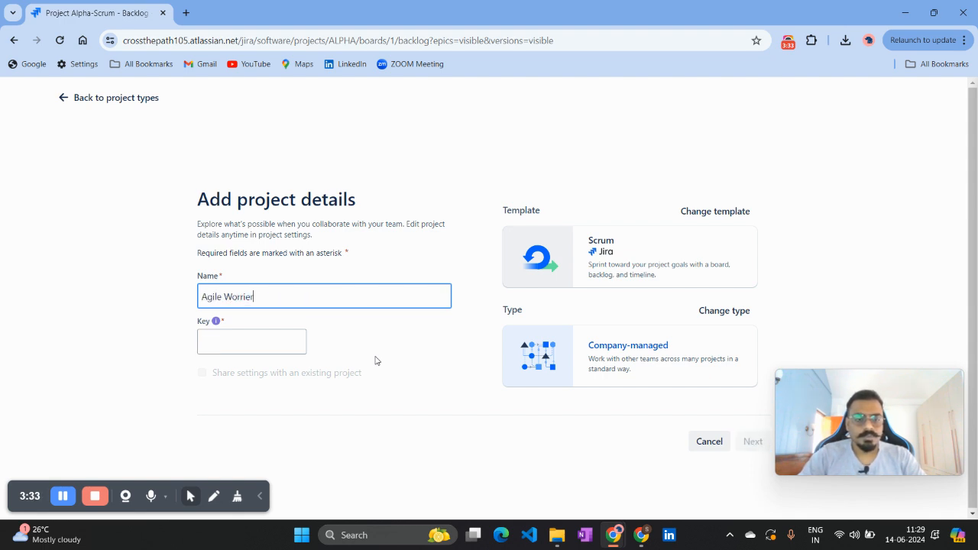
type("s")
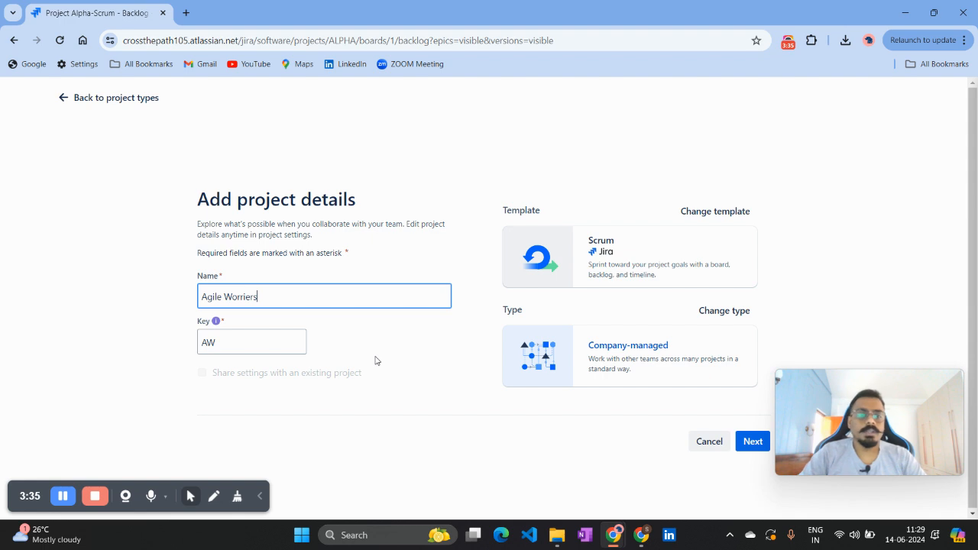
left_click(226, 343)
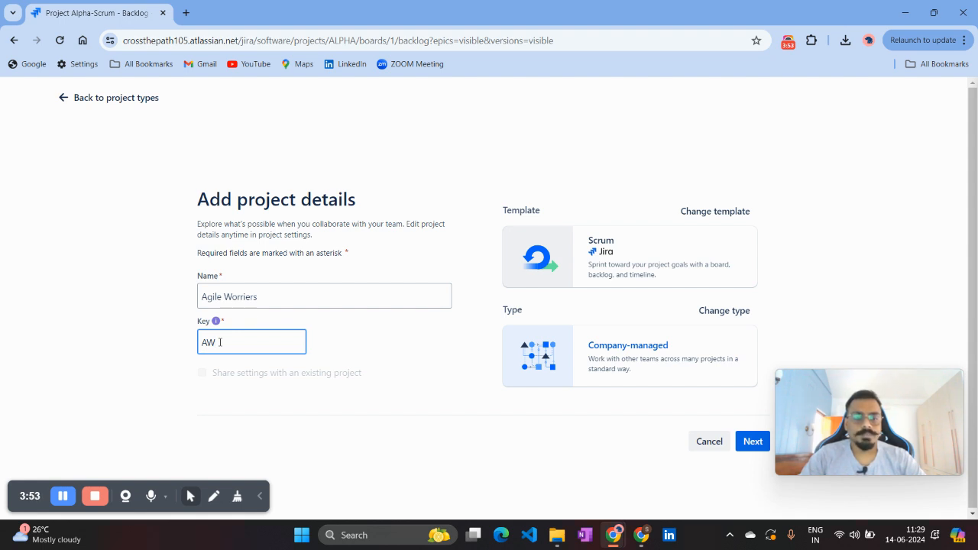
type("W")
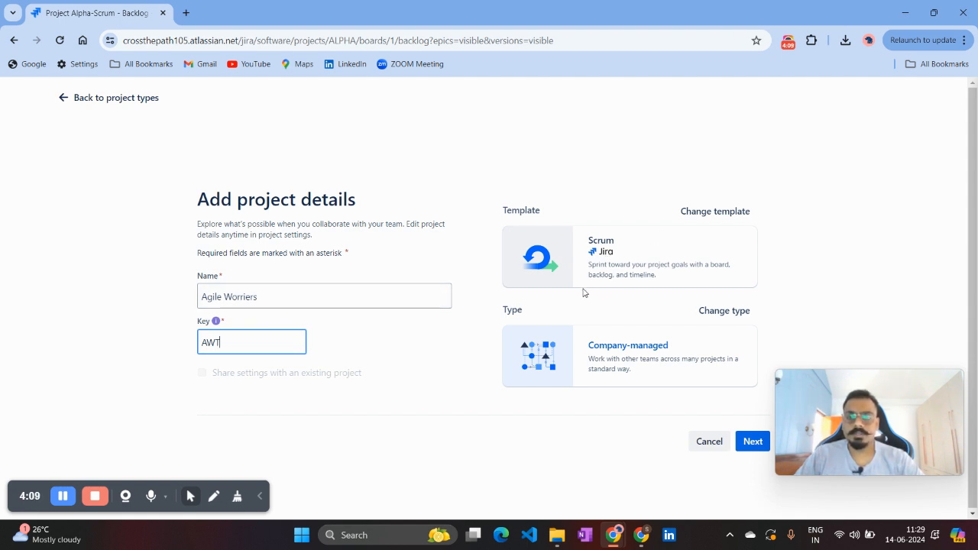
left_click(752, 443)
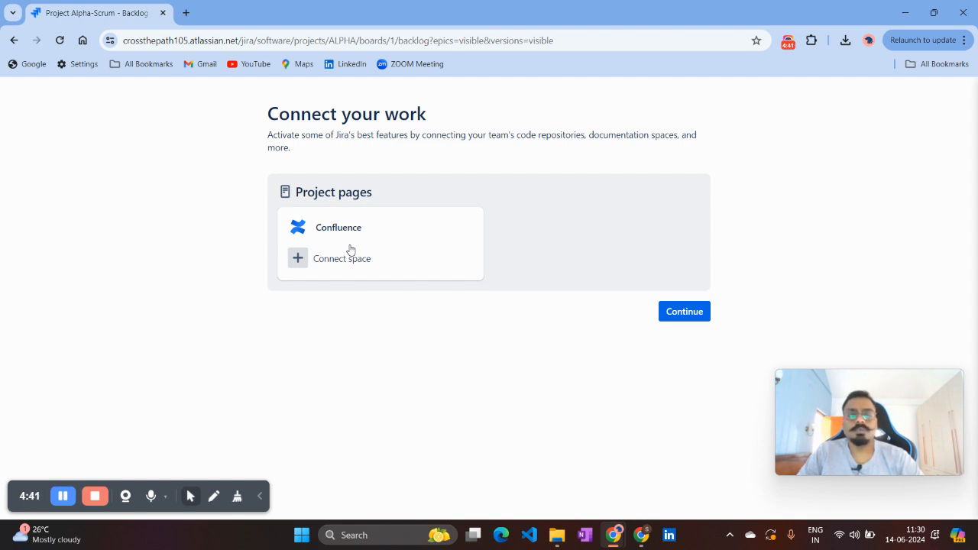
- Create and connect a Confluence space named Agile Worrrier, and go to the new project
left_click(298, 258)
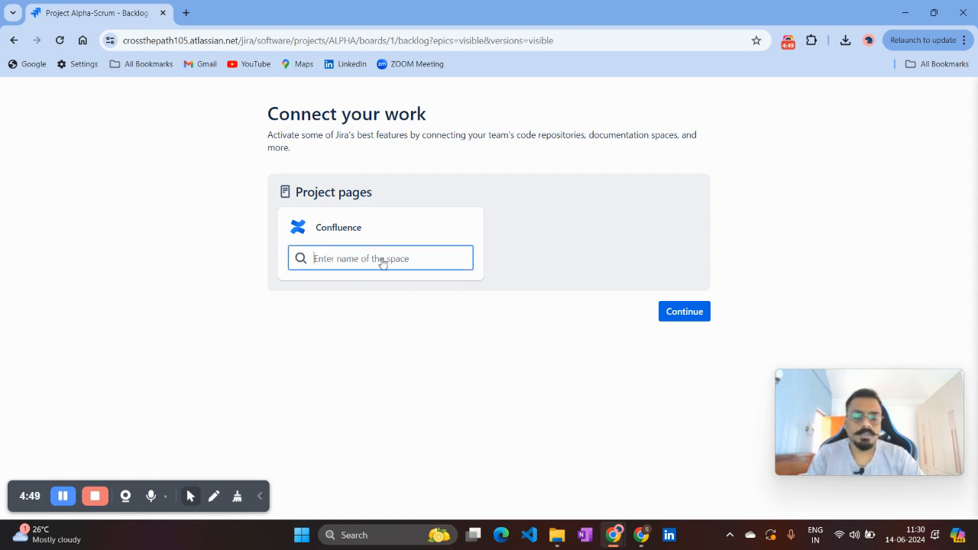
type("Agile")
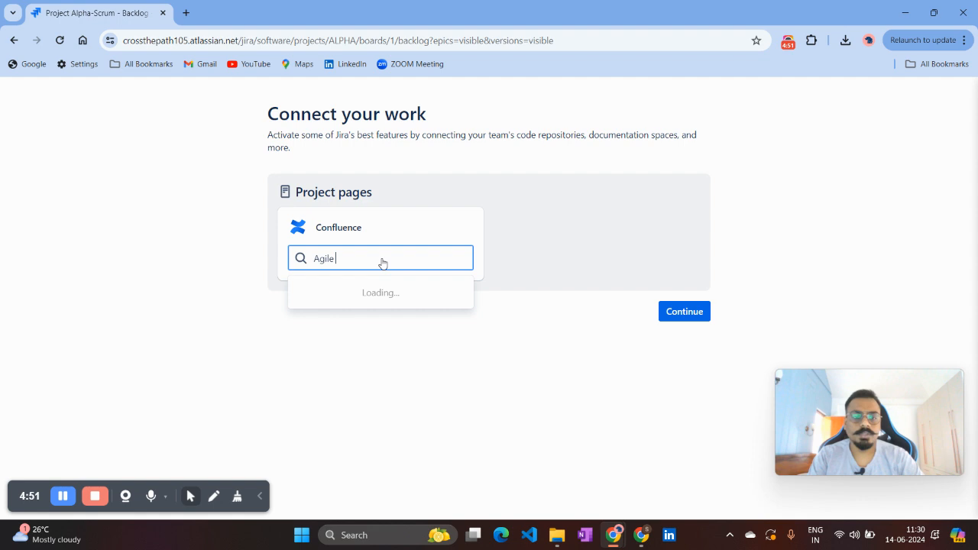
type(" Worrrier")
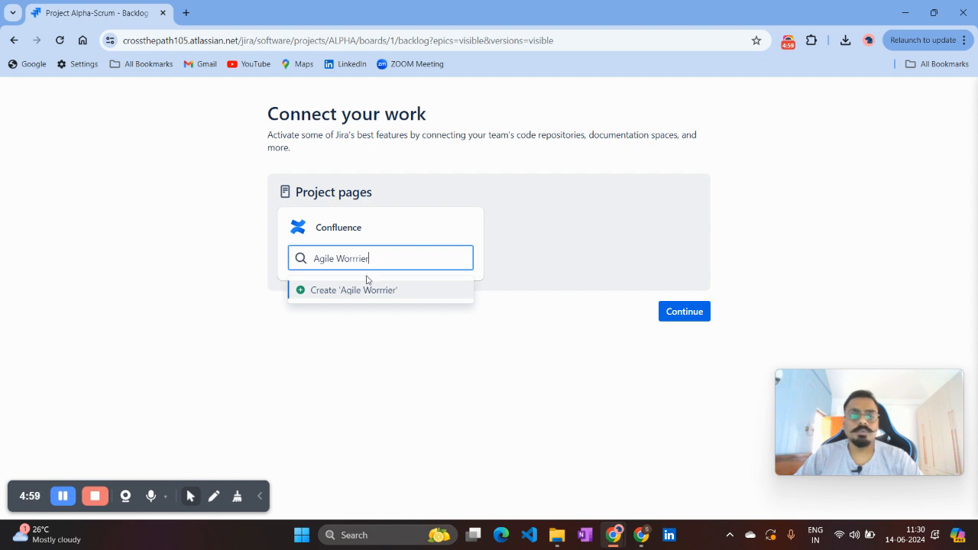
left_click(365, 291)
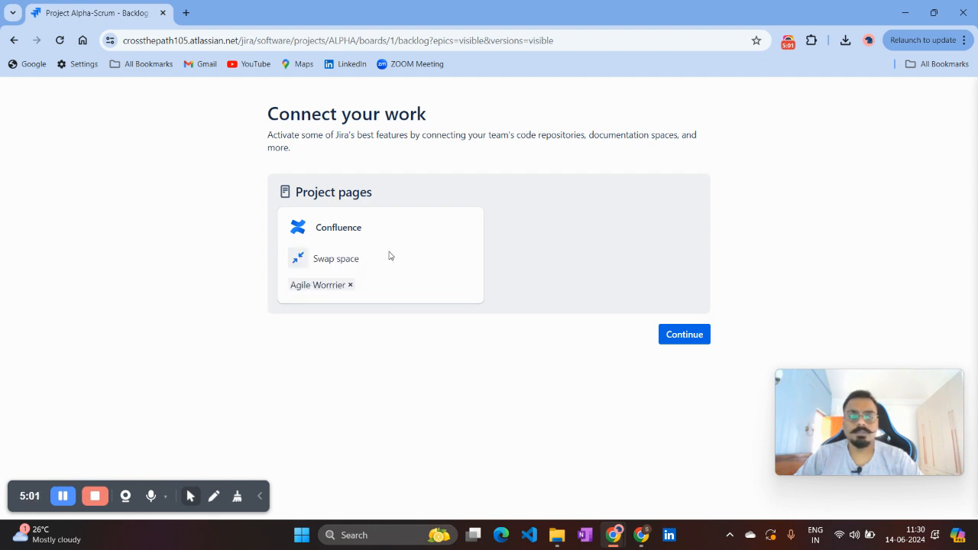
left_click(685, 336)
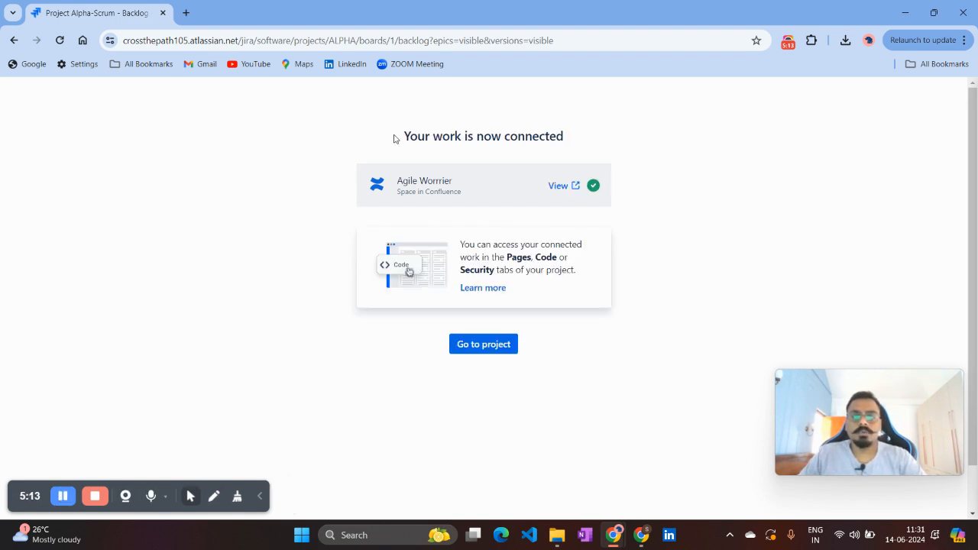
left_click(489, 349)
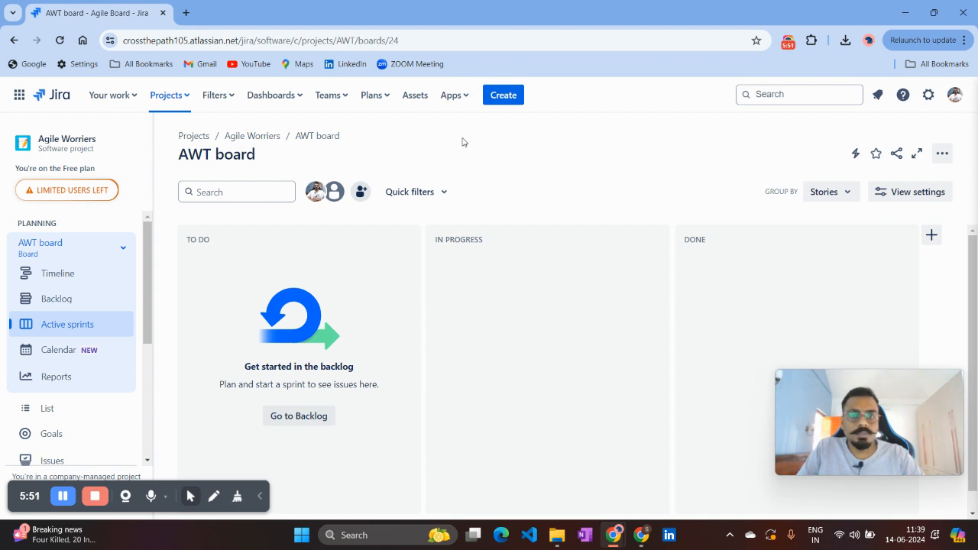
- Start a new issue of type Epic in the Agile Worriers project with the summary "Elite Mart User Login Functionality with OTP"
left_click(505, 96)
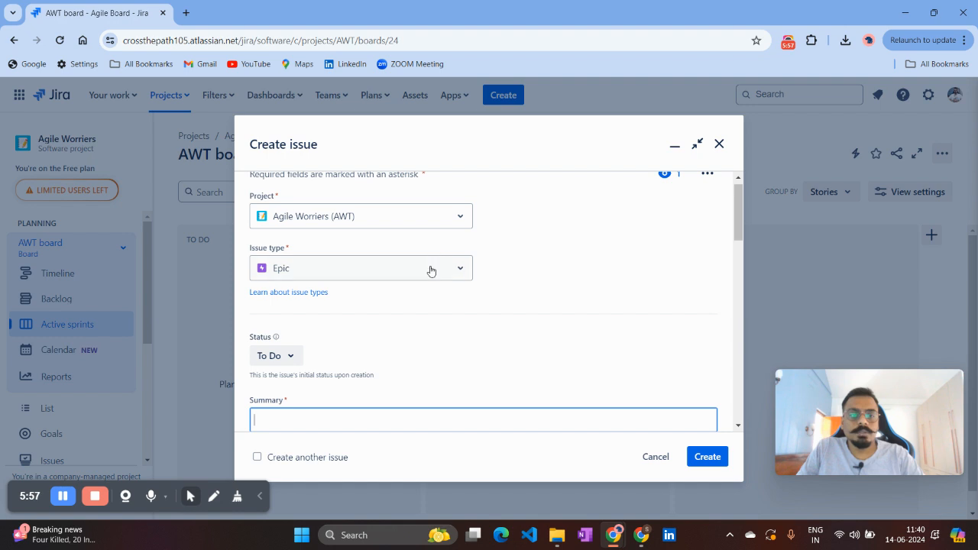
left_click(460, 271)
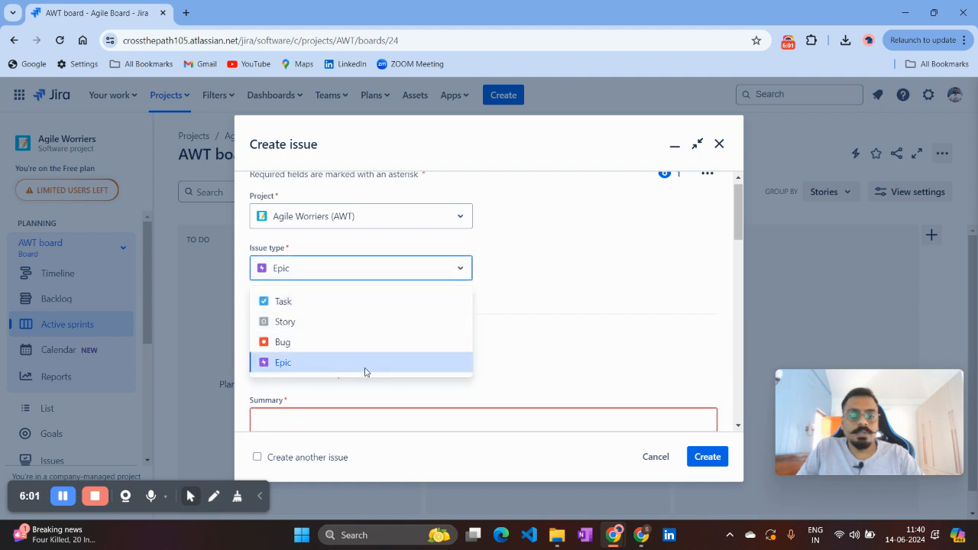
left_click(570, 243)
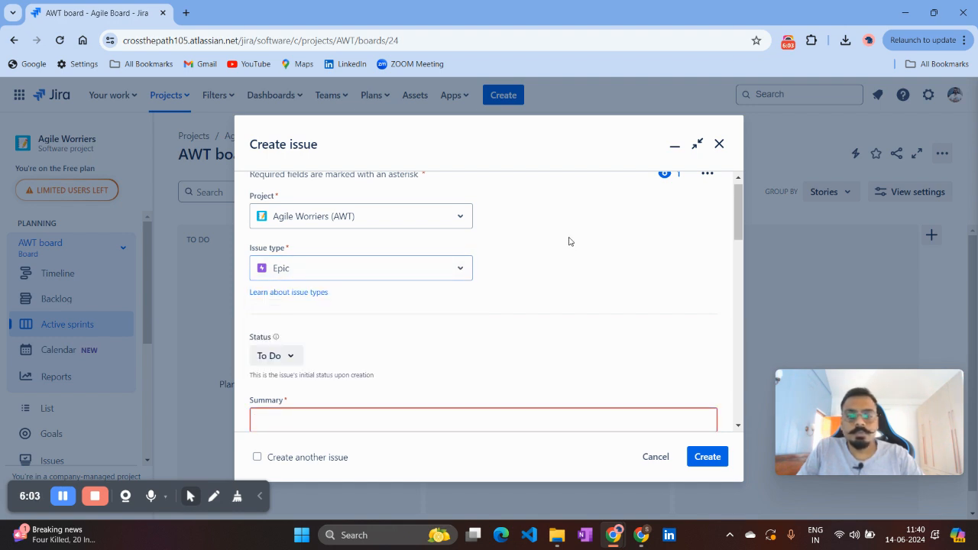
scroll(369, 367, "down", 2)
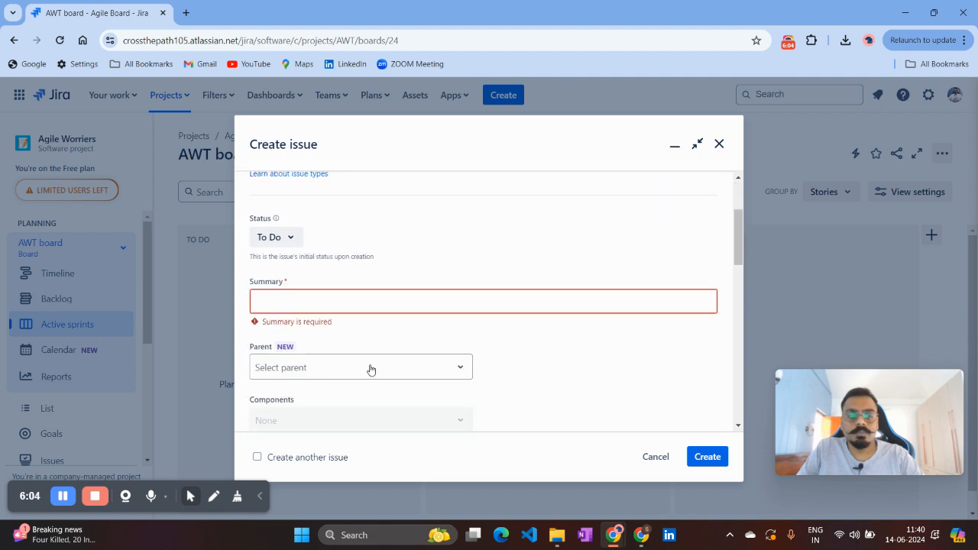
left_click(378, 295)
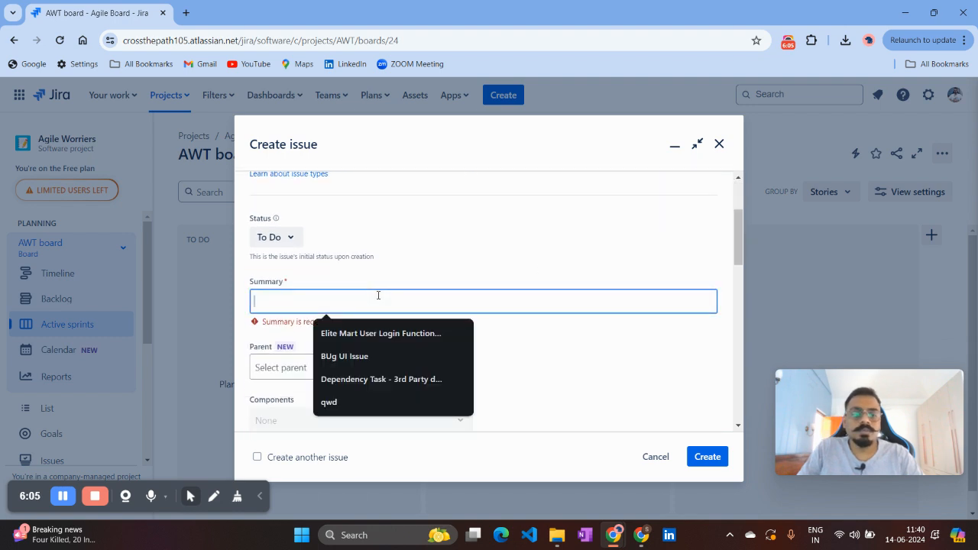
left_click(358, 335)
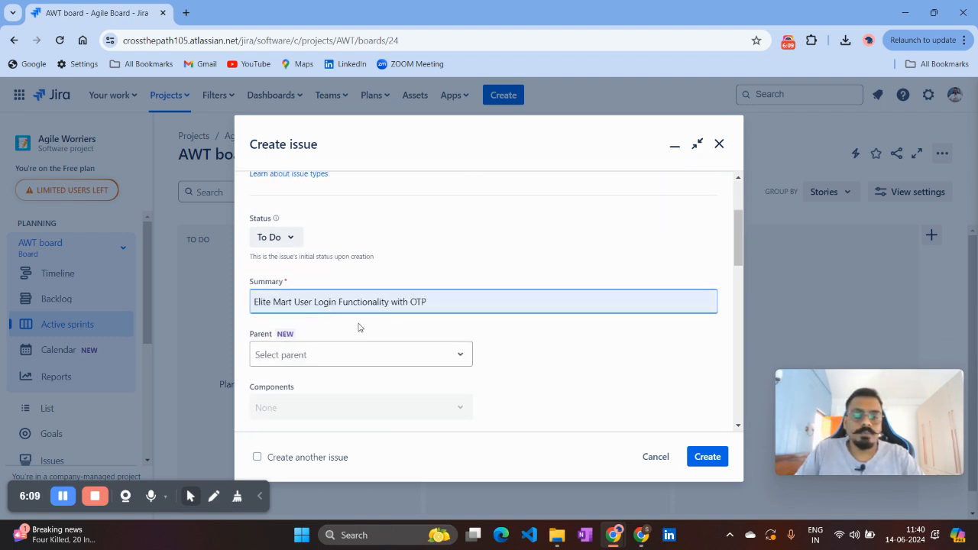
scroll(358, 327, "up", 2)
scroll(358, 327, "down", 2)
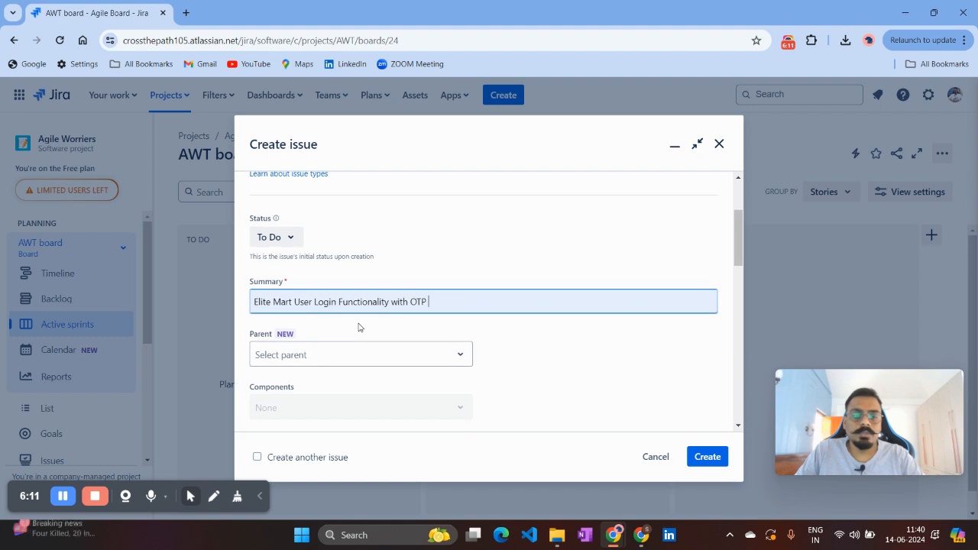
- Check which parent options are available for the new epic
scroll(358, 327, "down", 2)
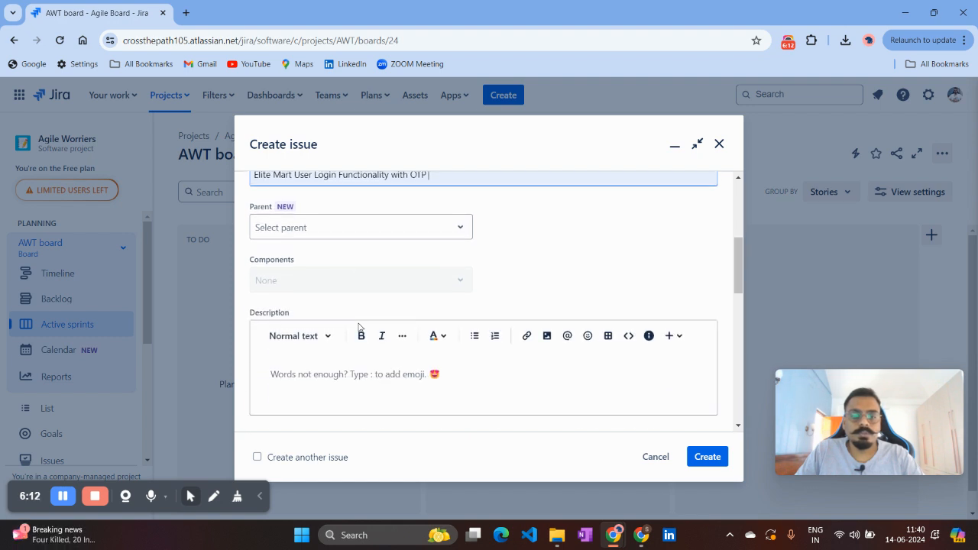
left_click(375, 237)
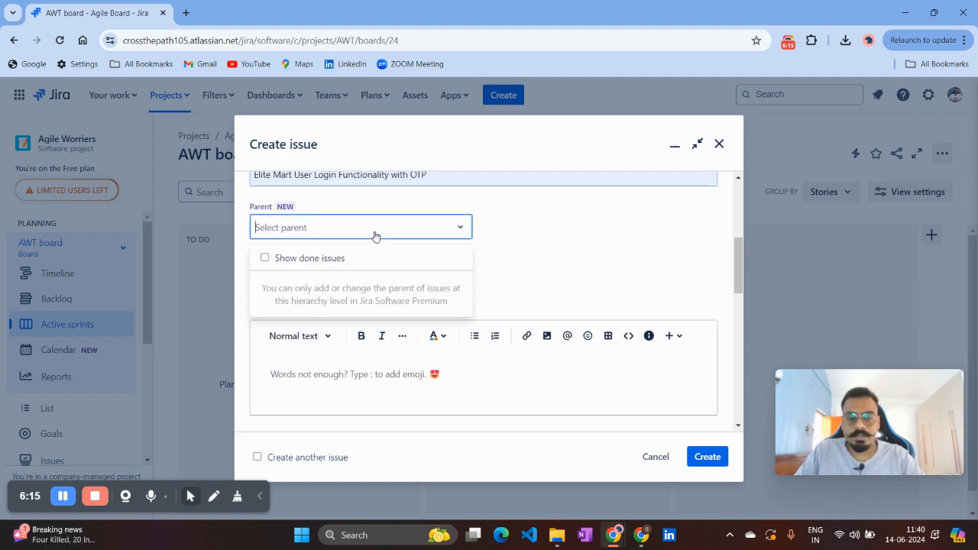
left_click(375, 236)
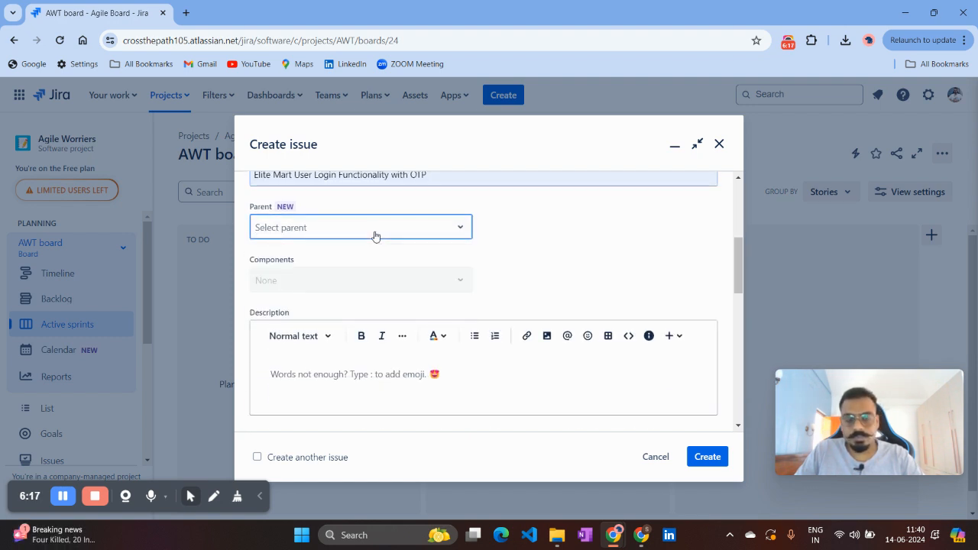
- Set the epic's priority to High and its team to Team AlPHA
scroll(421, 247, "down", 2)
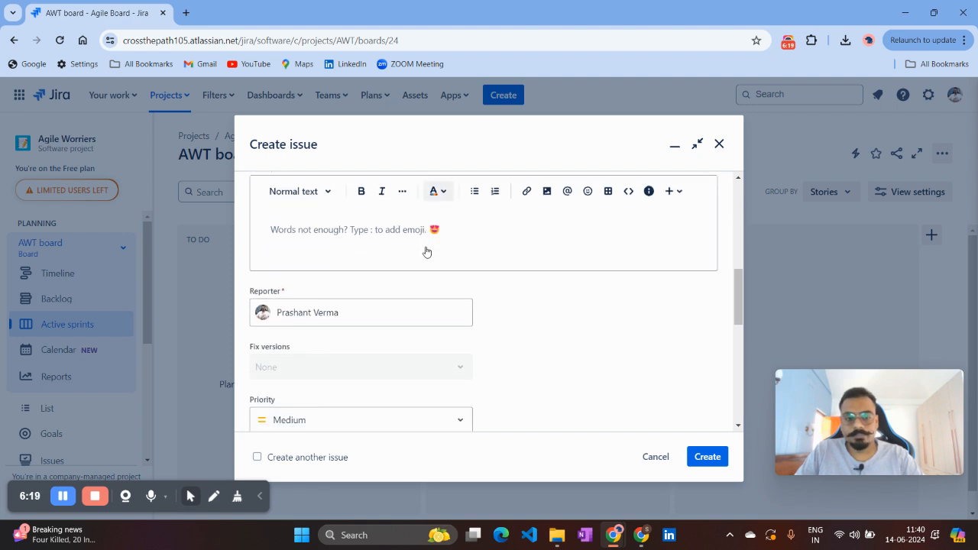
scroll(406, 252, "down", 2)
scroll(345, 244, "down", 2)
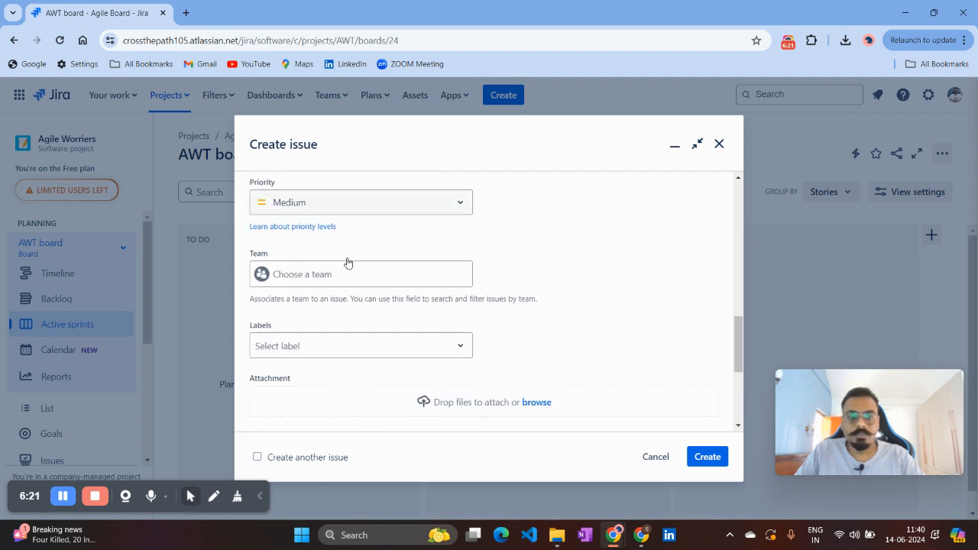
scroll(347, 256, "down", 1)
left_click(349, 191)
left_click(324, 237)
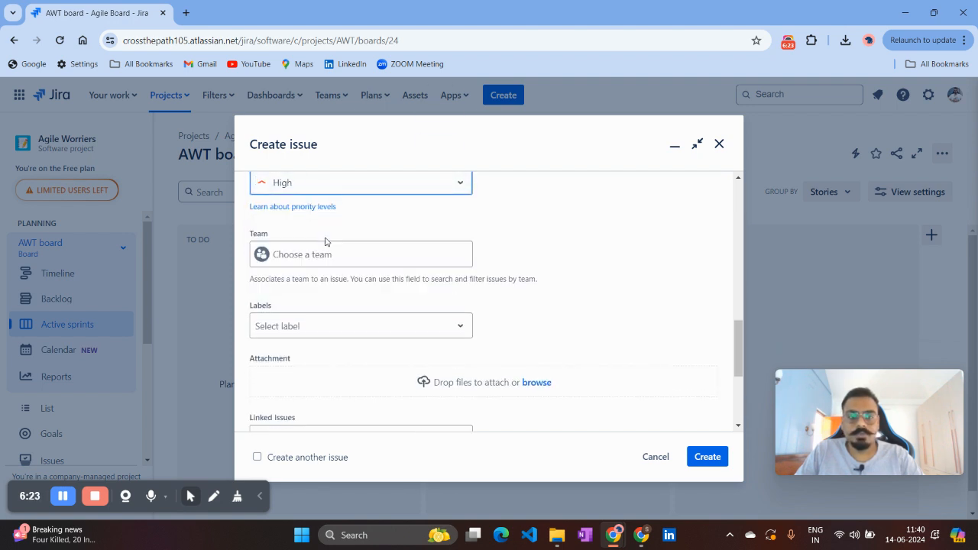
left_click(339, 256)
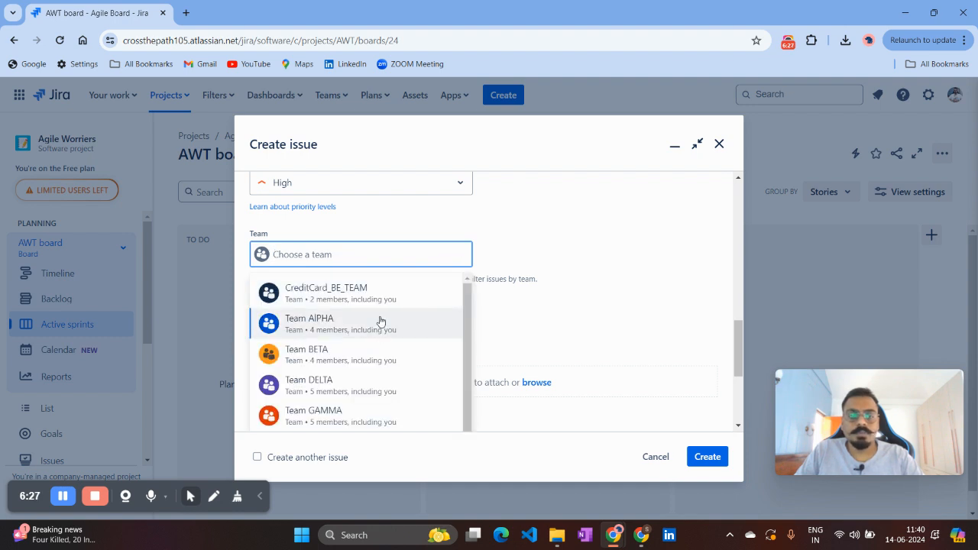
left_click(380, 323)
- Assign the epic to another team member, place it in AWT Sprint 1, and create it
scroll(503, 312, "down", 3)
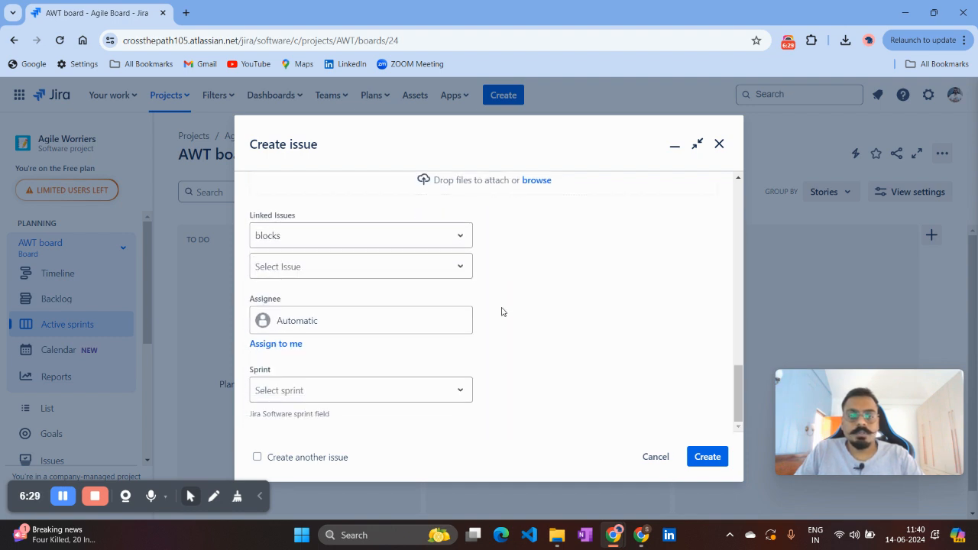
left_click(409, 329)
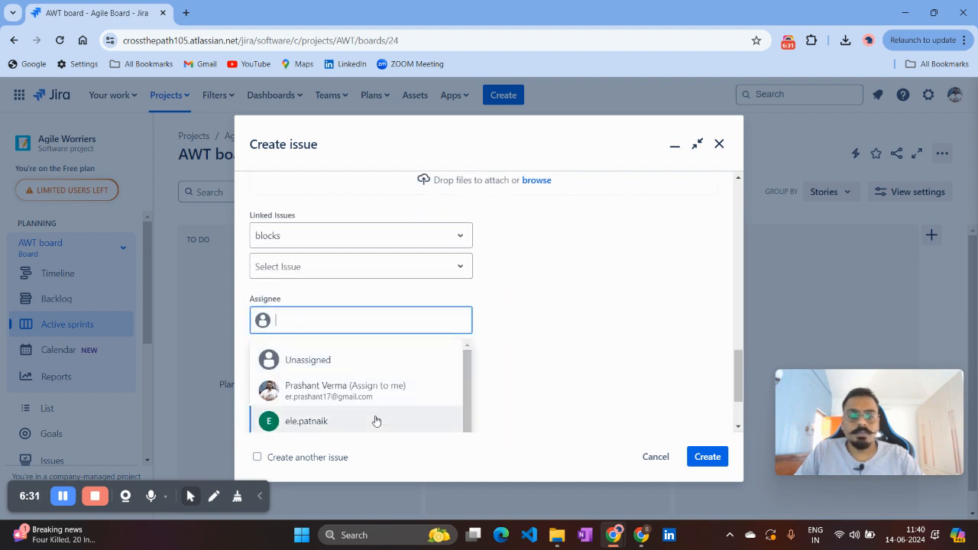
left_click(376, 421)
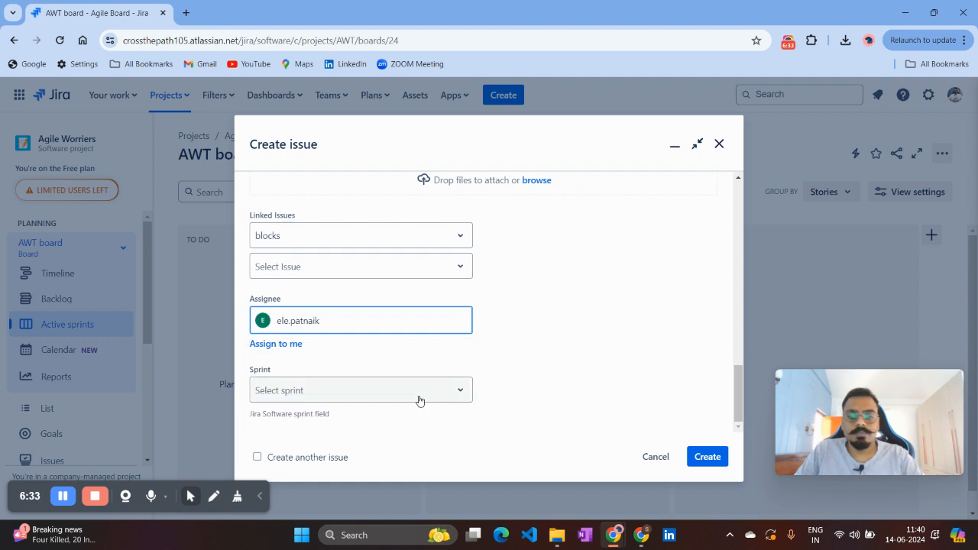
left_click(419, 391)
left_click(390, 468)
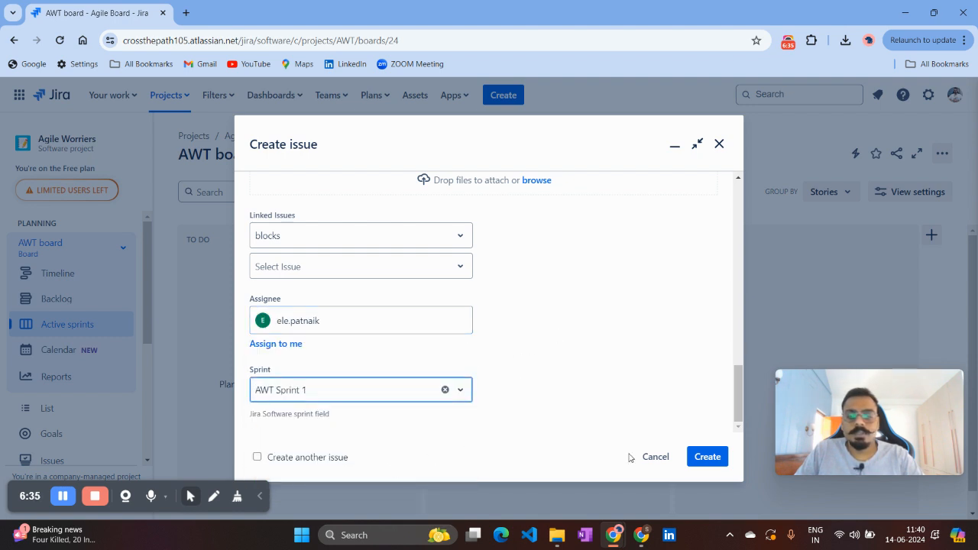
left_click(701, 456)
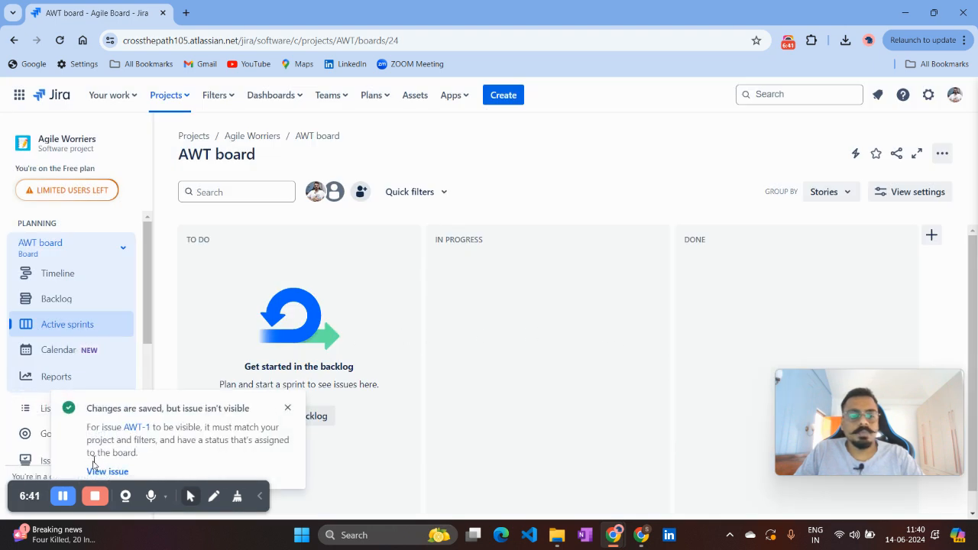
- Go to the project's backlog and turn on the display of the epic list beside the sprint
left_click(55, 300)
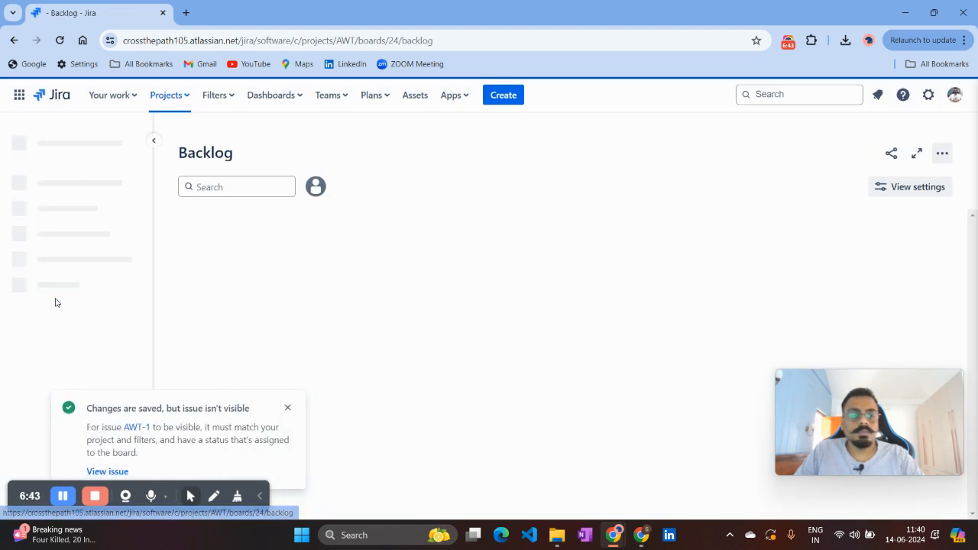
left_click(289, 409)
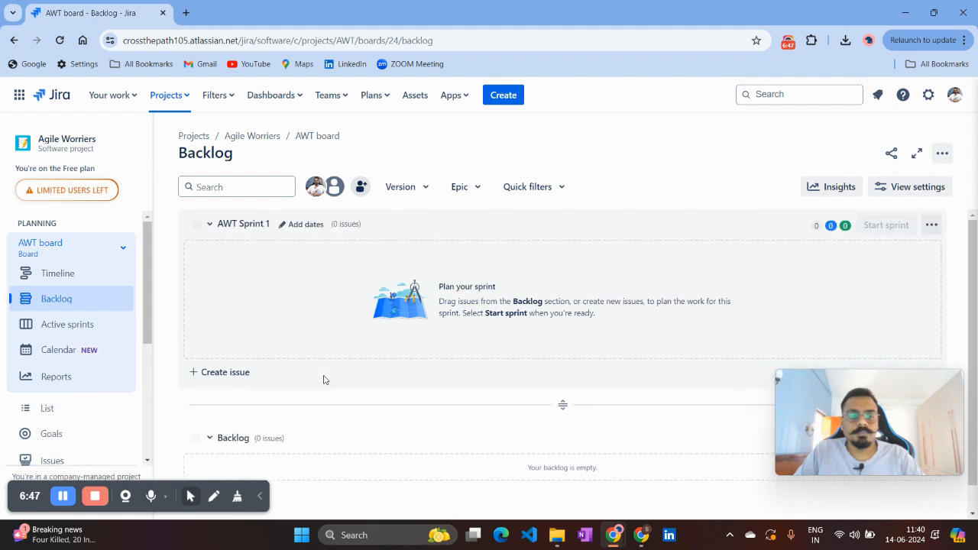
left_click(461, 191)
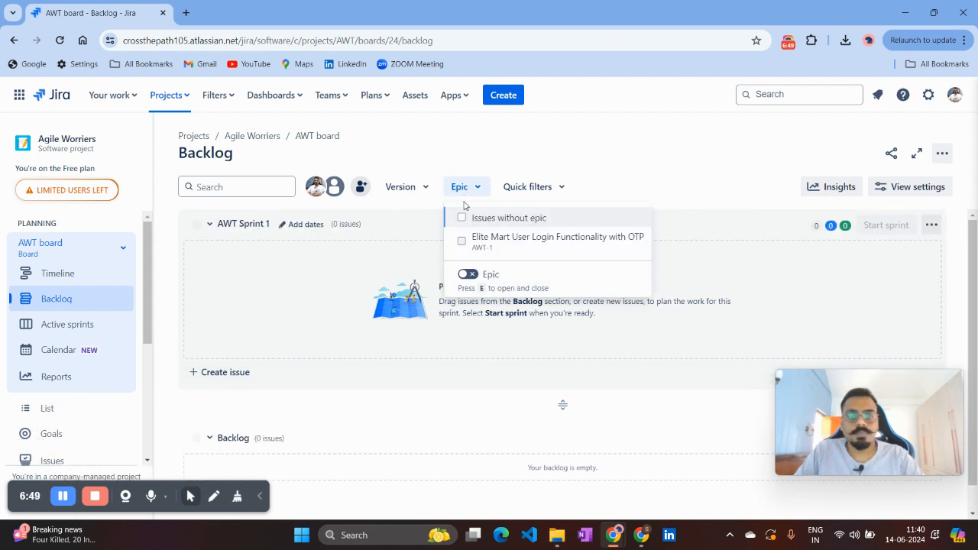
left_click(468, 275)
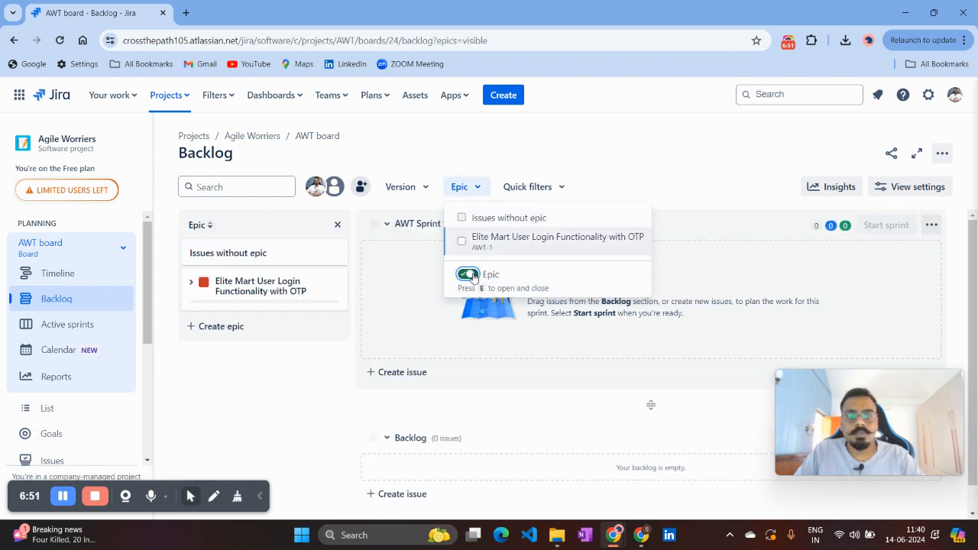
key("Escape")
- Expand the Elite Mart User Login Functionality with OTP epic to view its details
left_click(245, 285)
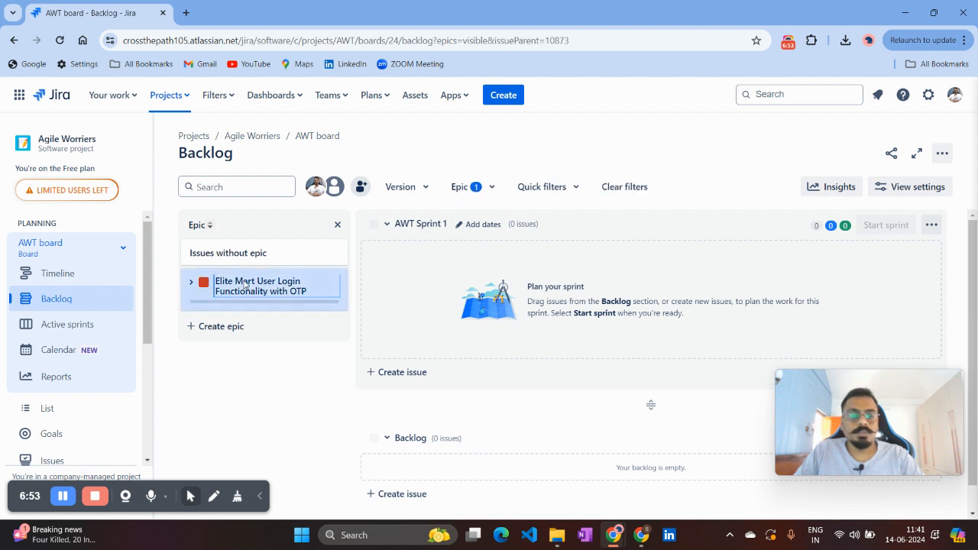
left_click(191, 283)
left_click(264, 295)
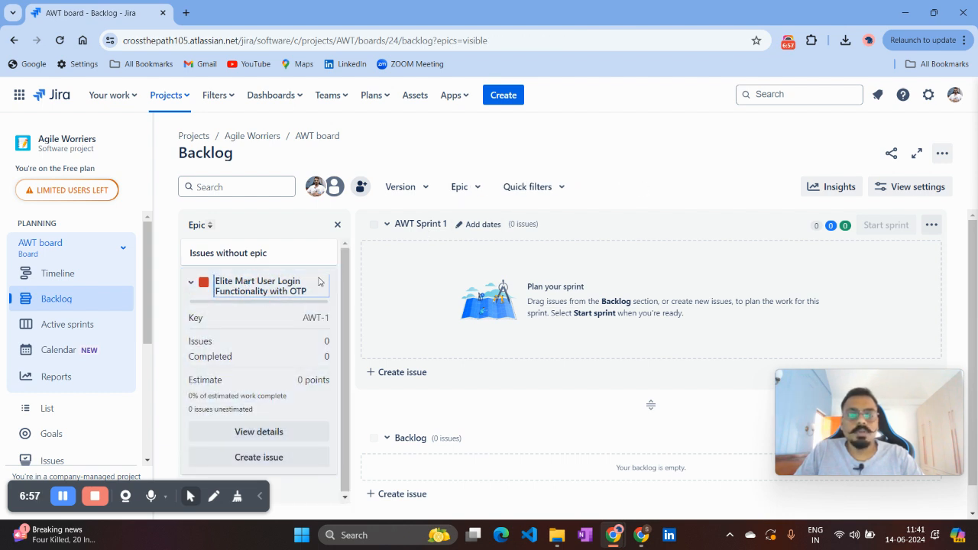
- Start a new issue of type Story in the Agile Worriers project with the summary "Login using password"
left_click(501, 96)
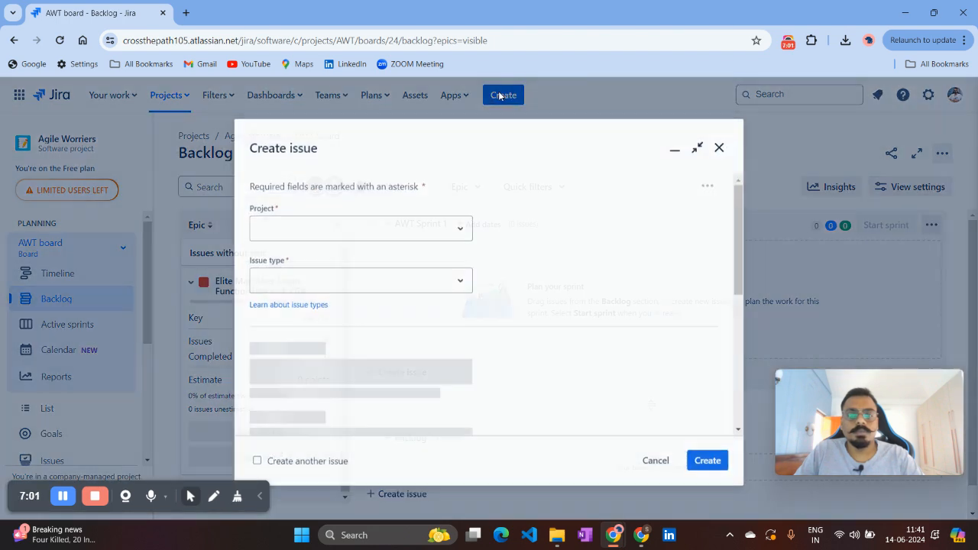
left_click(441, 271)
left_click(342, 327)
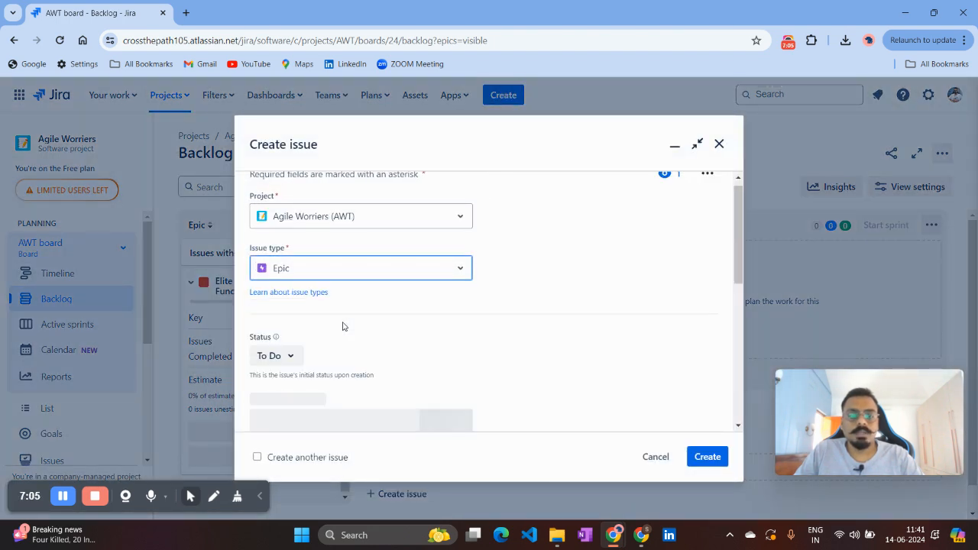
scroll(362, 386, "down", 5)
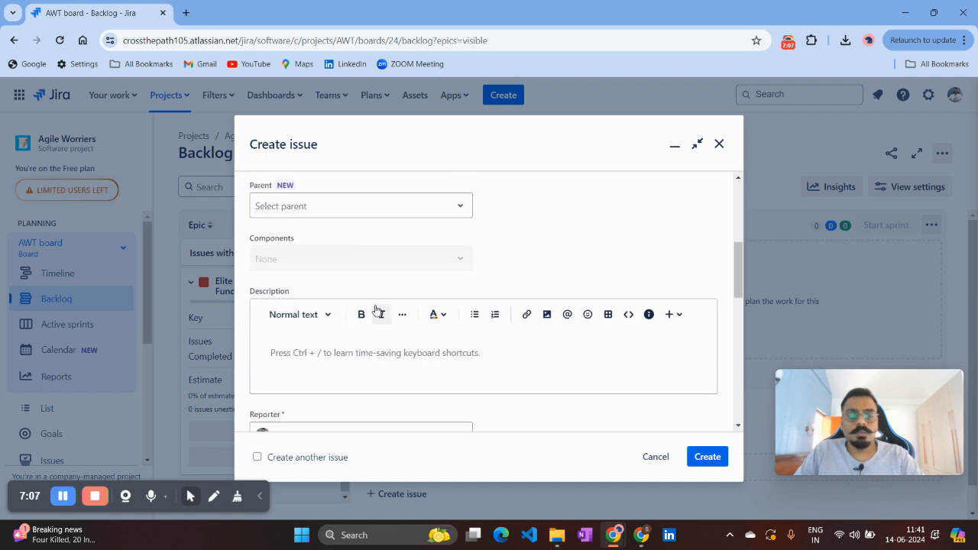
scroll(381, 355, "up", 3)
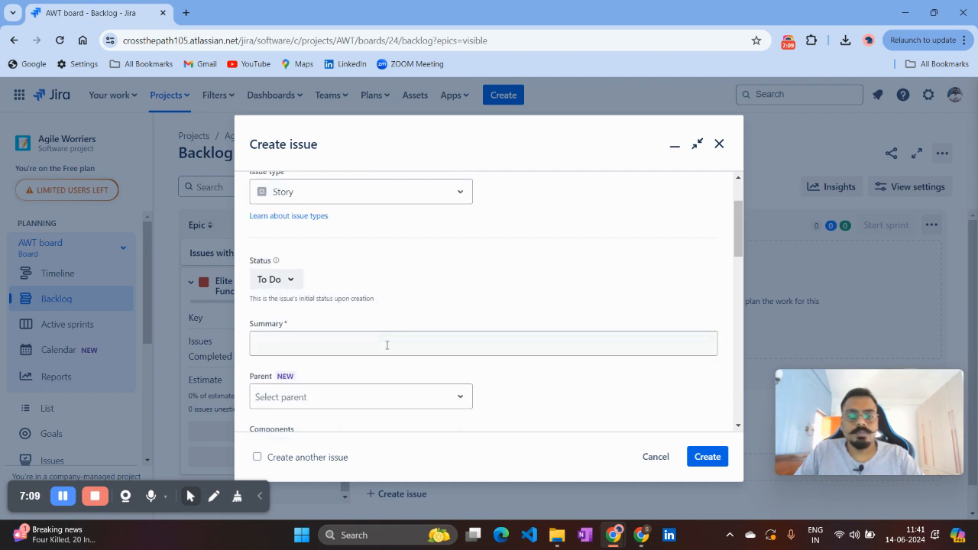
left_click(386, 344)
type("Lo")
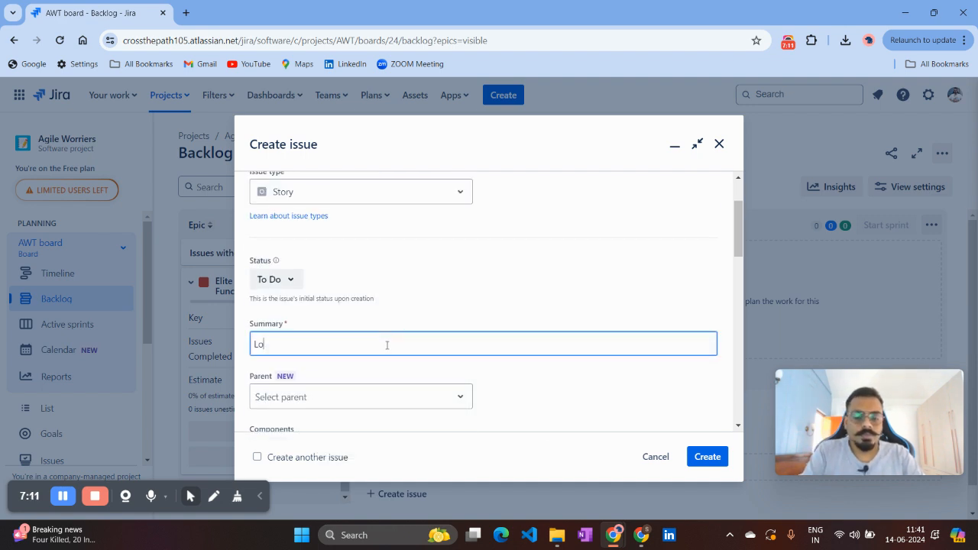
type("gin u")
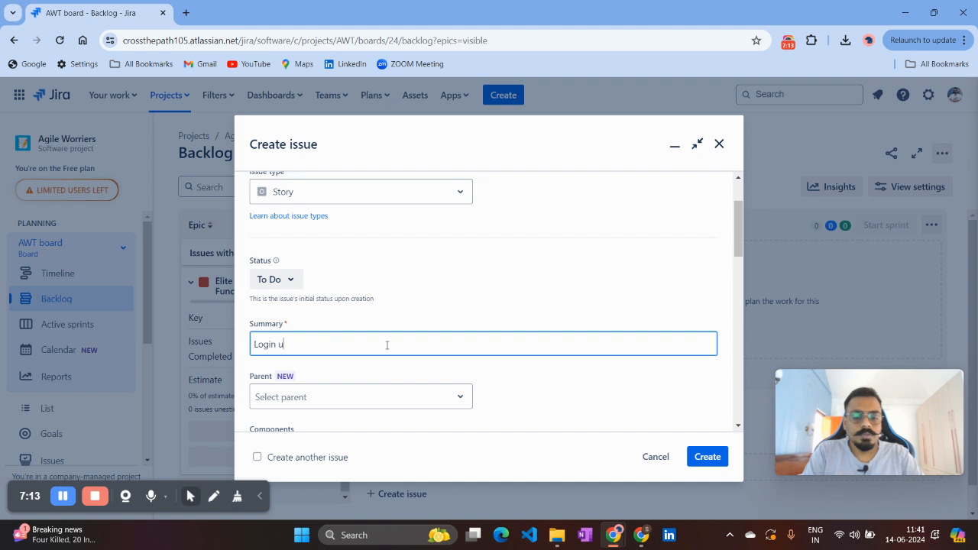
type("sing password")
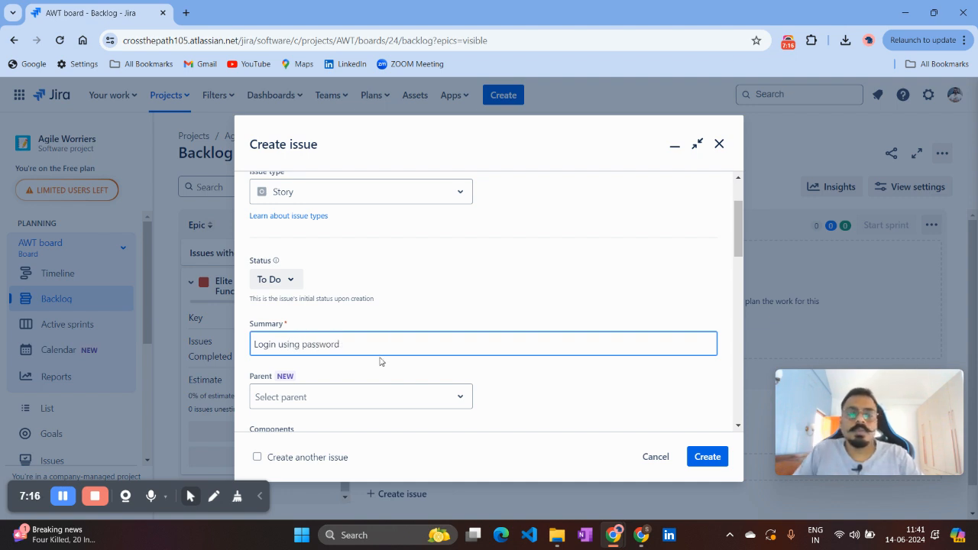
- Set the story's parent to the AWT-1 epic, Elite Mart User Login Functionality with OTP
scroll(379, 361, "down", 2)
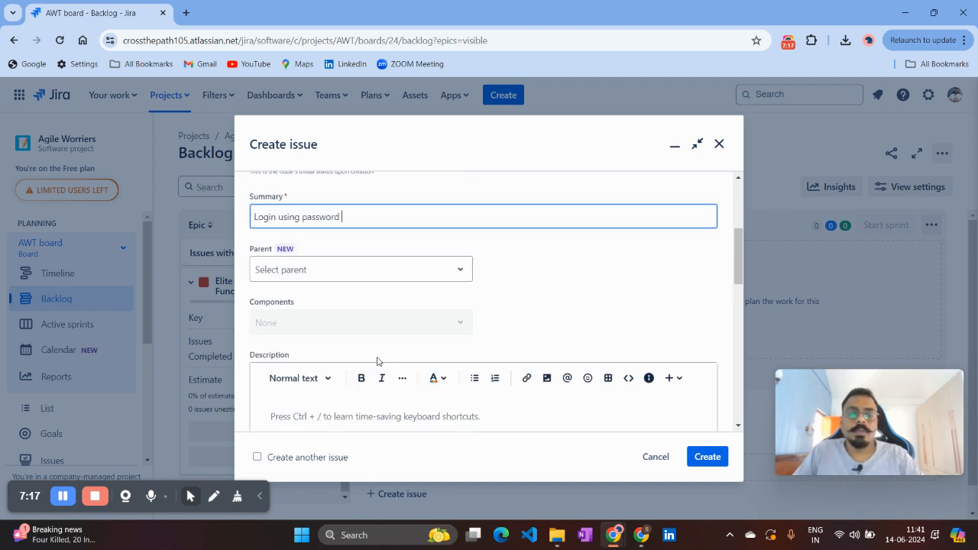
left_click(396, 270)
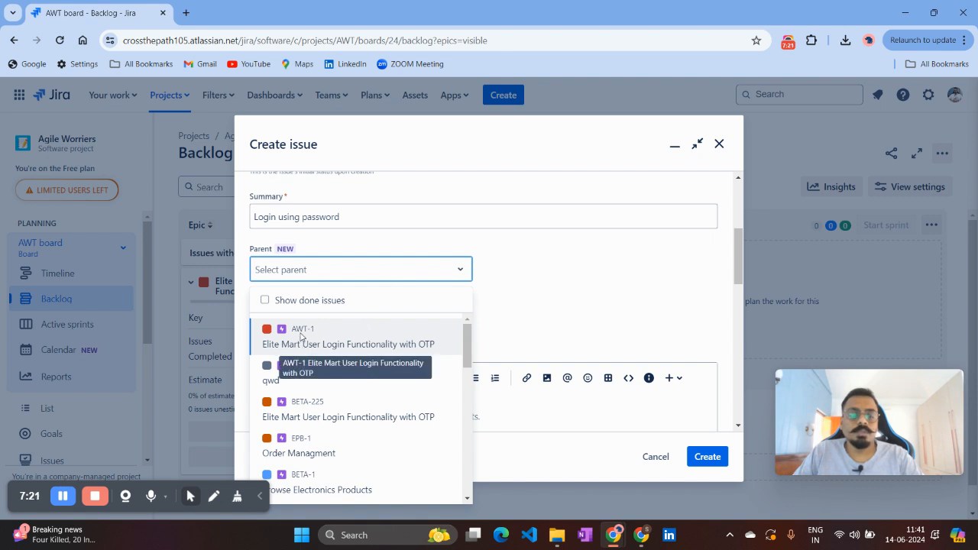
left_click(301, 336)
scroll(363, 314, "down", 4)
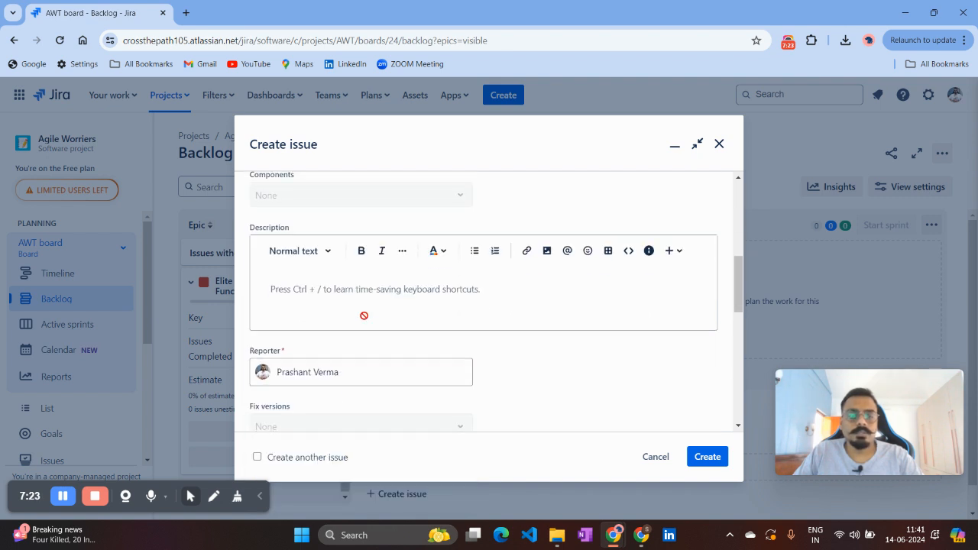
- Set the new story's priority to Highest
scroll(364, 308, "down", 2)
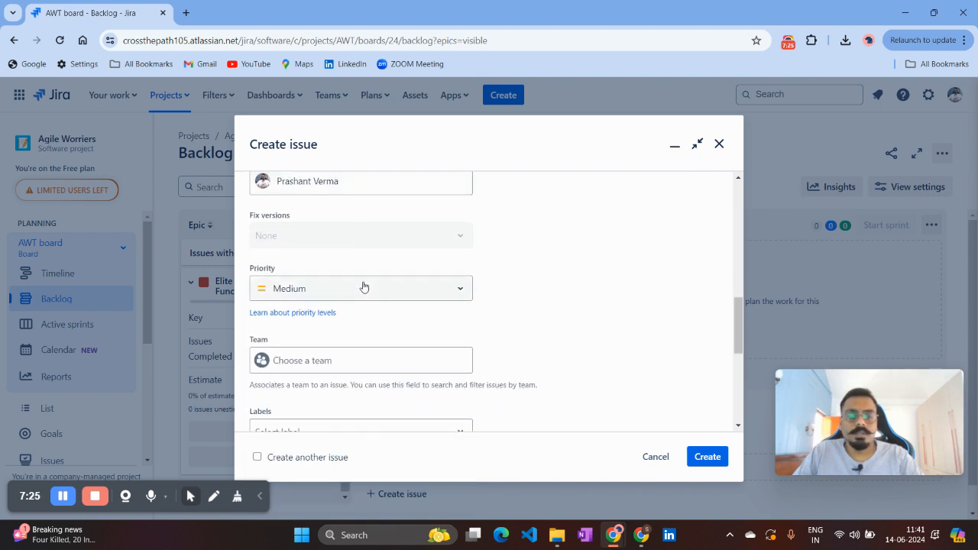
left_click(362, 288)
left_click(329, 339)
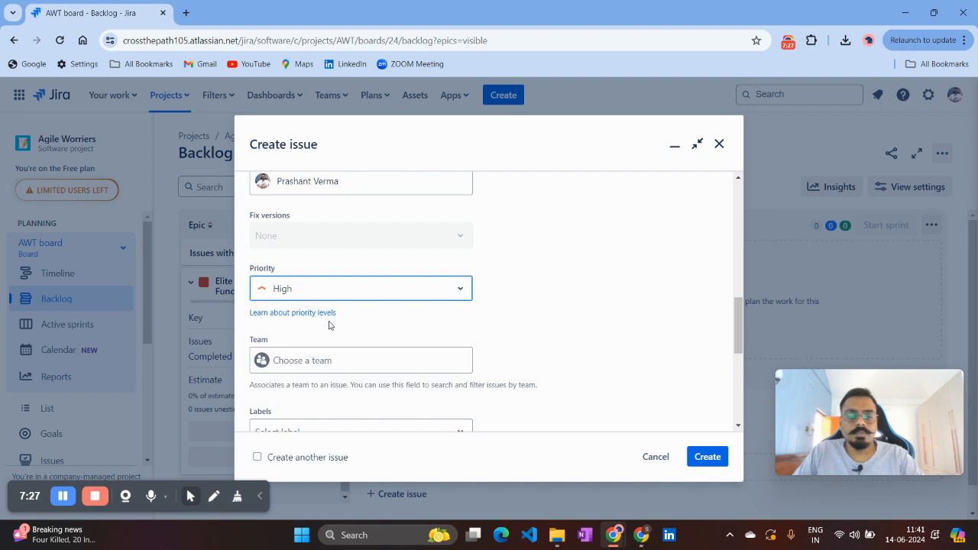
left_click(341, 288)
left_click(327, 324)
scroll(328, 332, "down", 2)
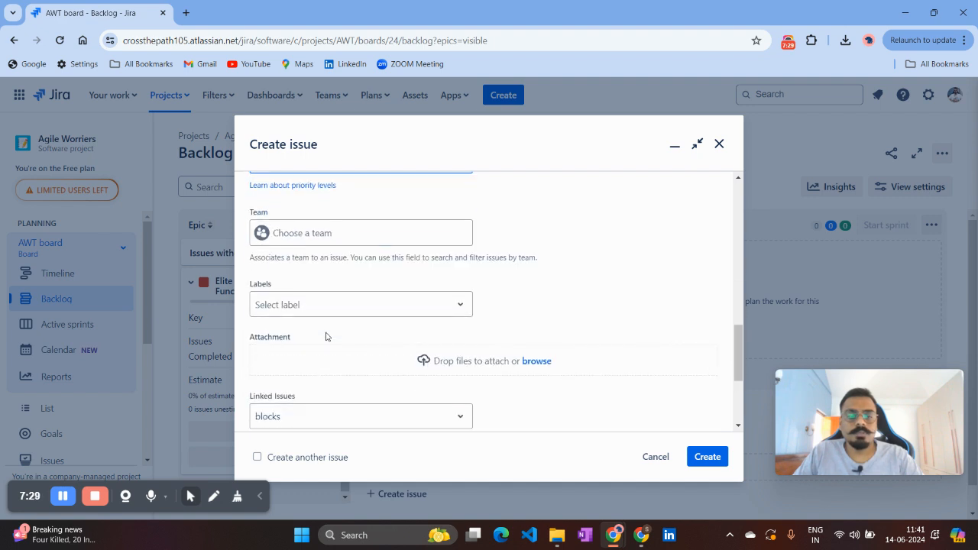
- Set the story's team to Team AlPHA and choose another project member as its assignee
left_click(340, 232)
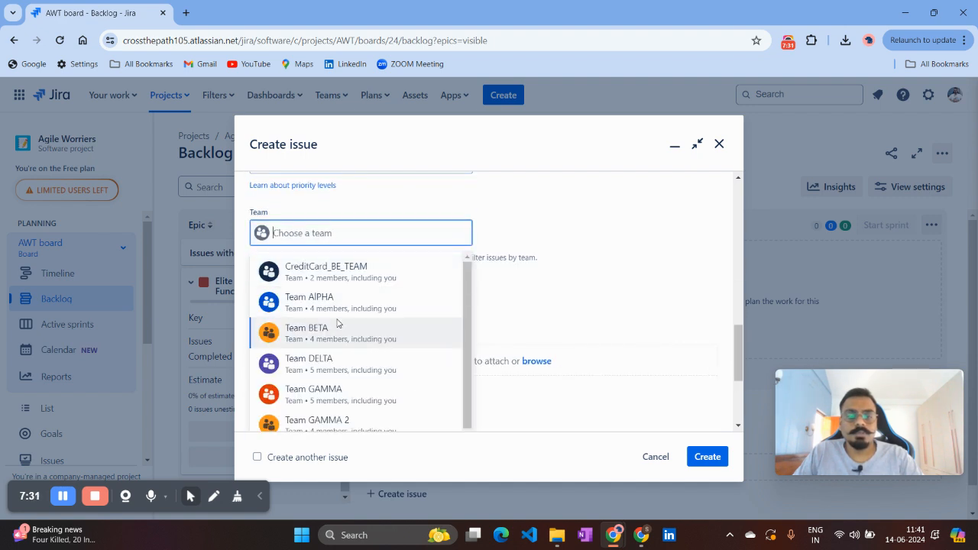
left_click(344, 304)
scroll(342, 308, "down", 3)
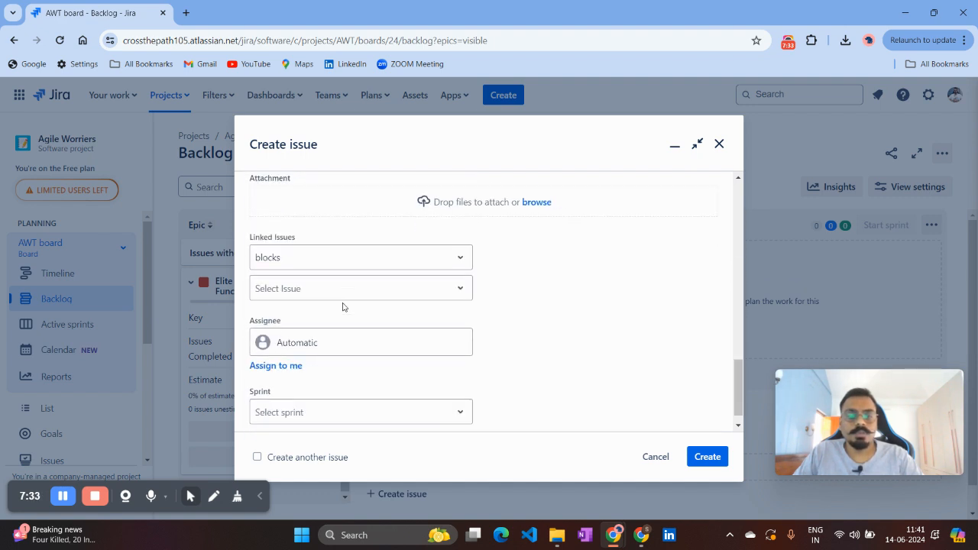
left_click(344, 327)
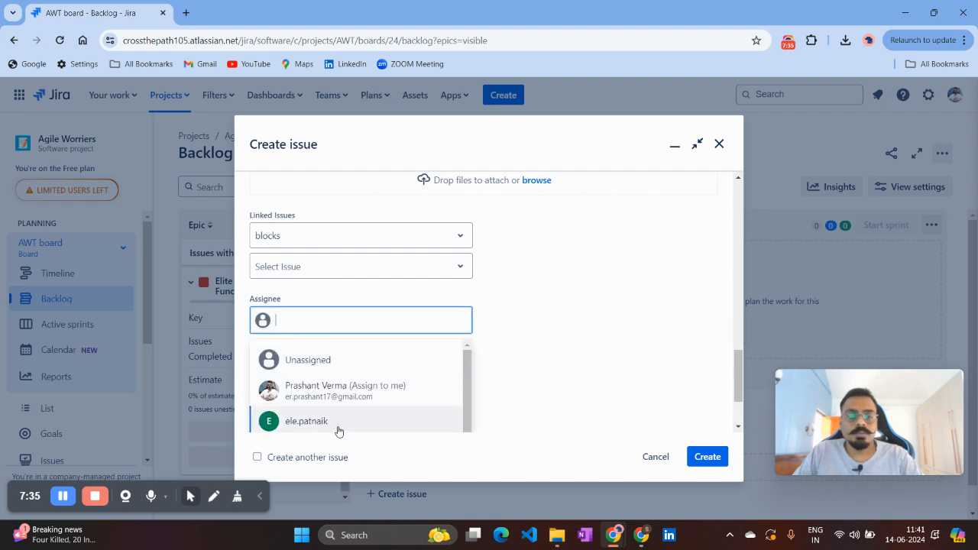
scroll(339, 424, "down", 3)
left_click(343, 419)
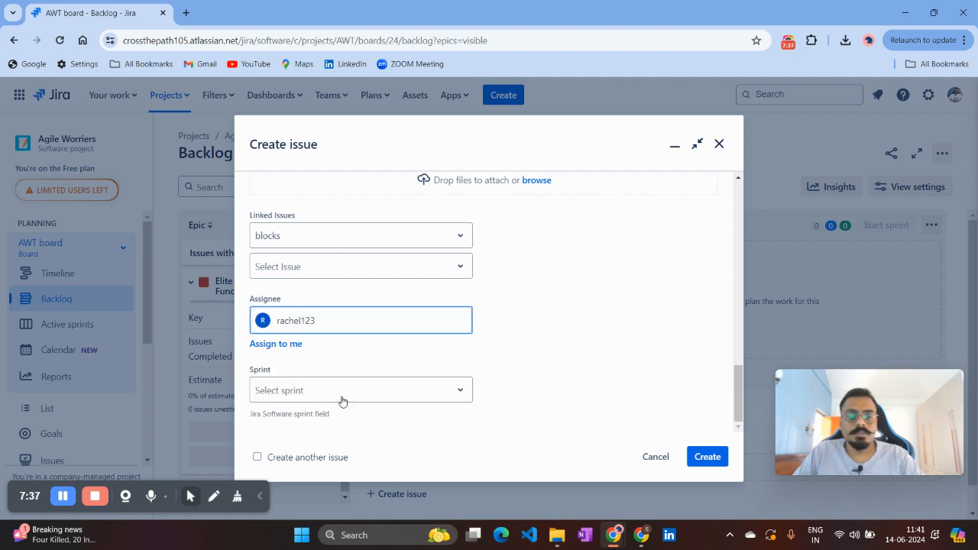
- Place the story in AWT Sprint 1 and create the issue
left_click(342, 391)
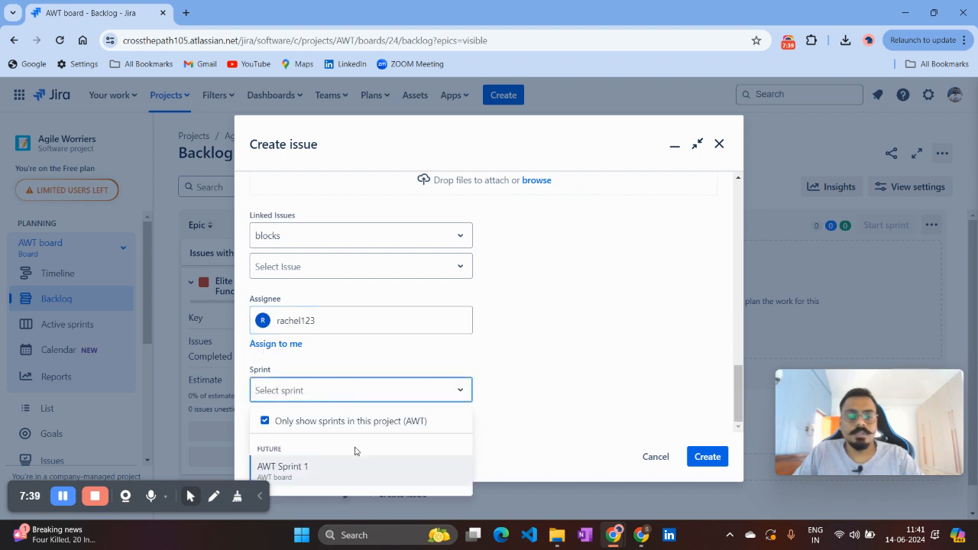
left_click(354, 465)
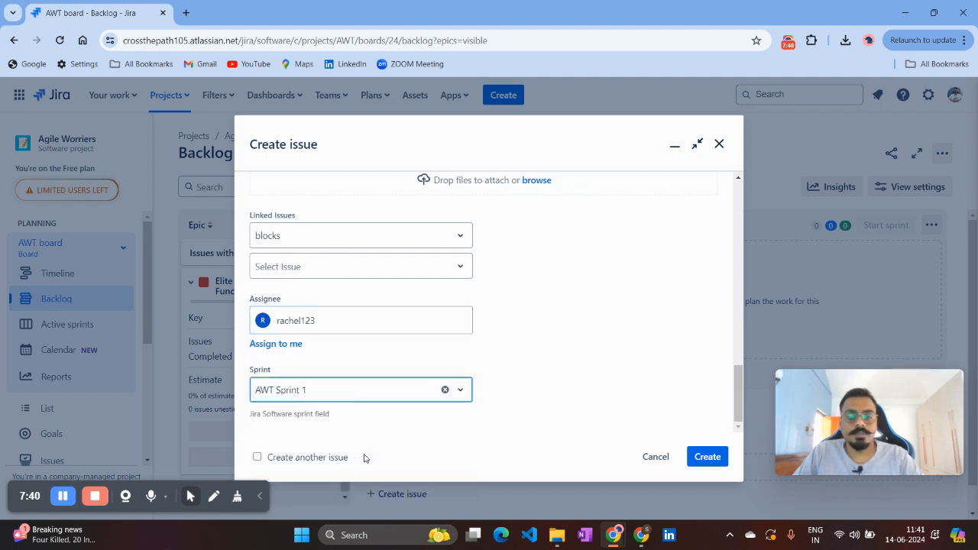
left_click(707, 457)
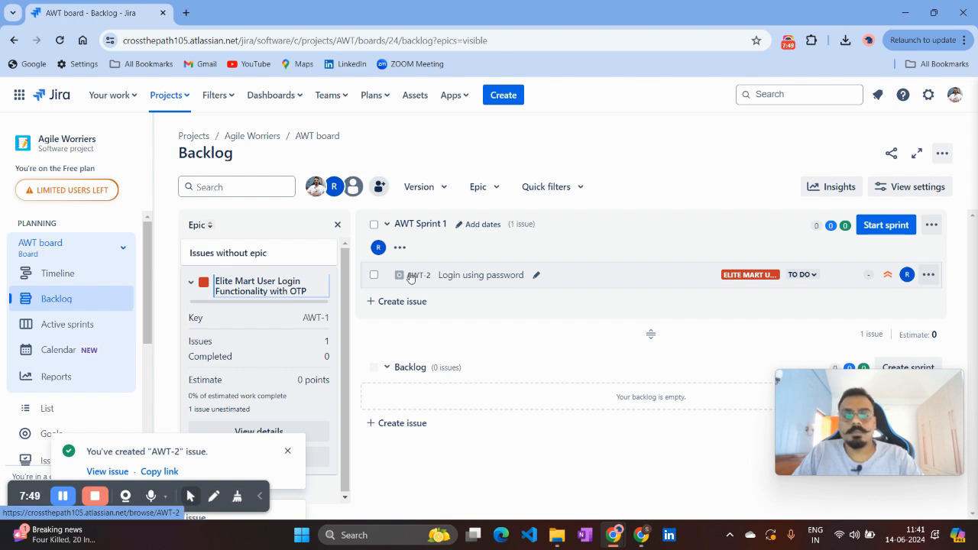
left_click(287, 451)
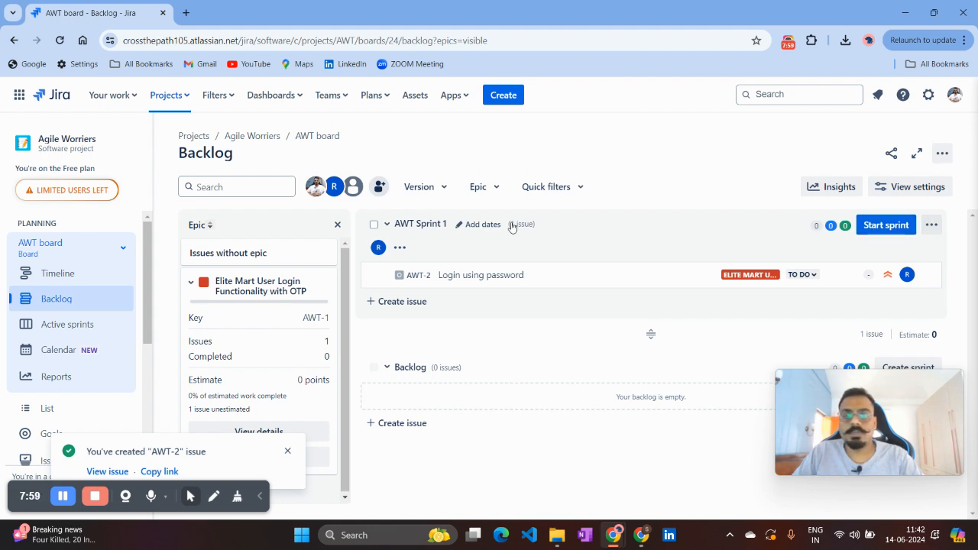
- Open AWT Sprint 1 for editing and rename it "Sprint 1"
left_click(465, 227)
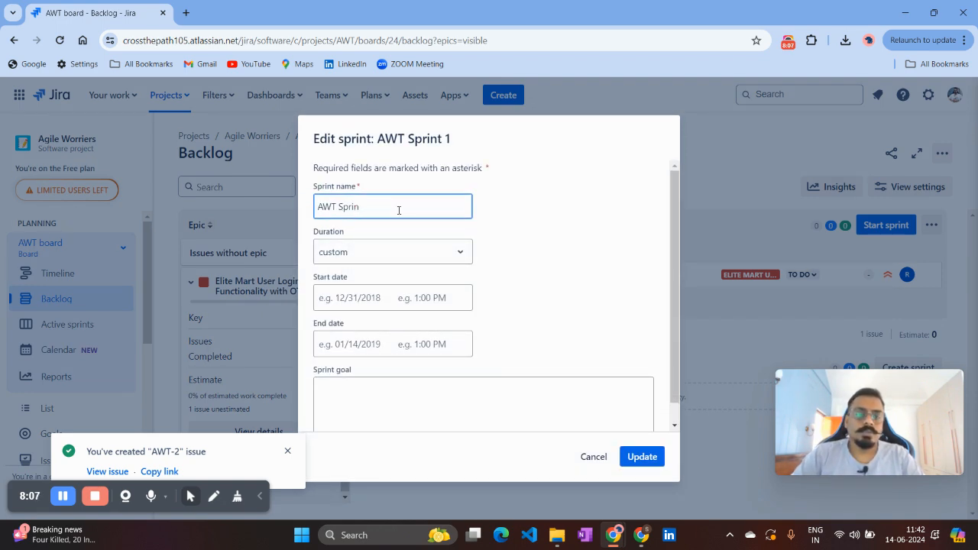
key("BackSpace")
key("BackSpace")
key("BackSpace")
key("BackSpace")
key("BackSpace")
key("BackSpace")
key("BackSpace")
key("BackSpace")
key("BackSpace")
type("SPri")
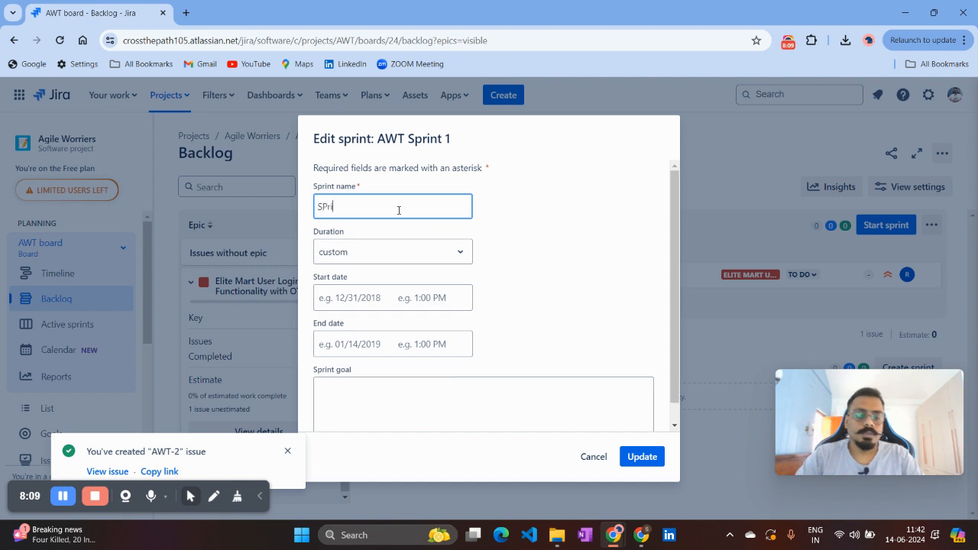
key("BackSpace")
key("BackSpace")
key("BackSpace")
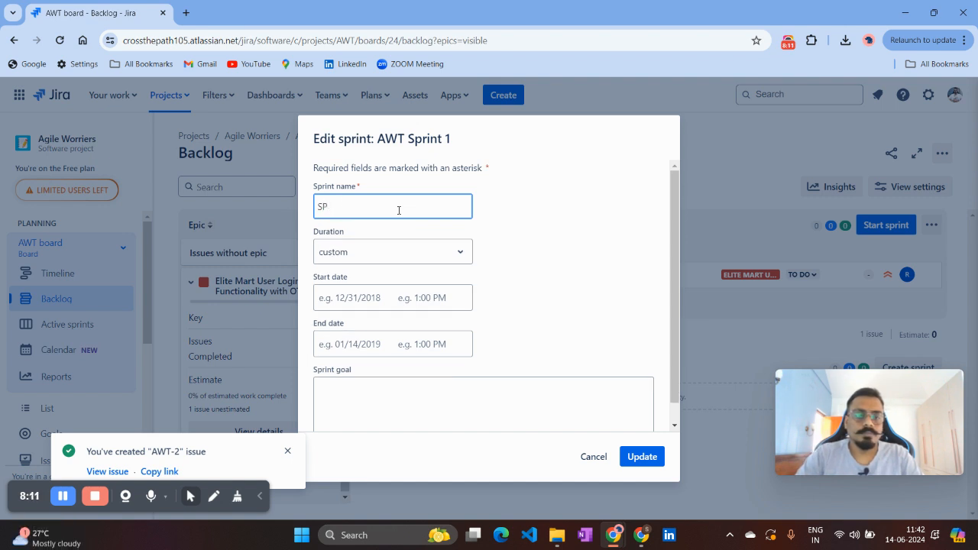
type("print ")
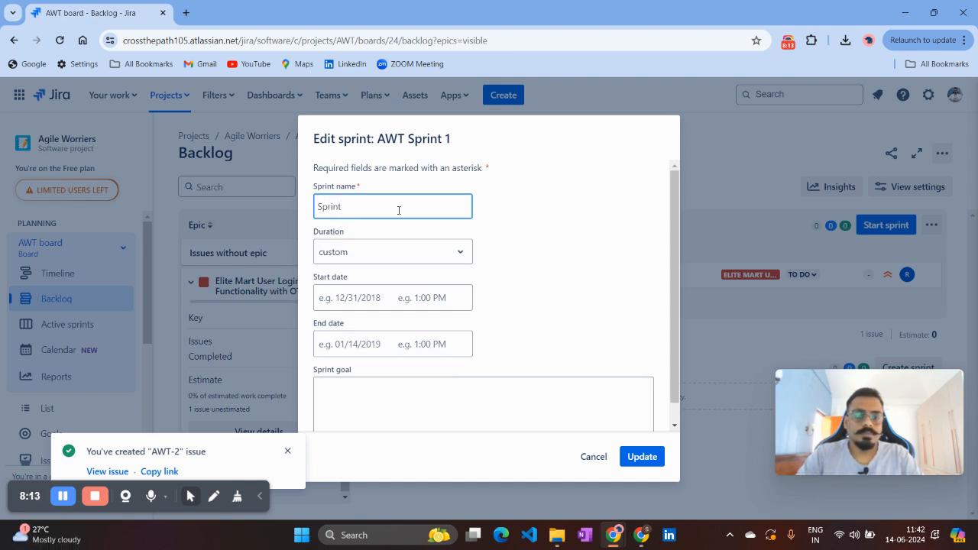
type("1")
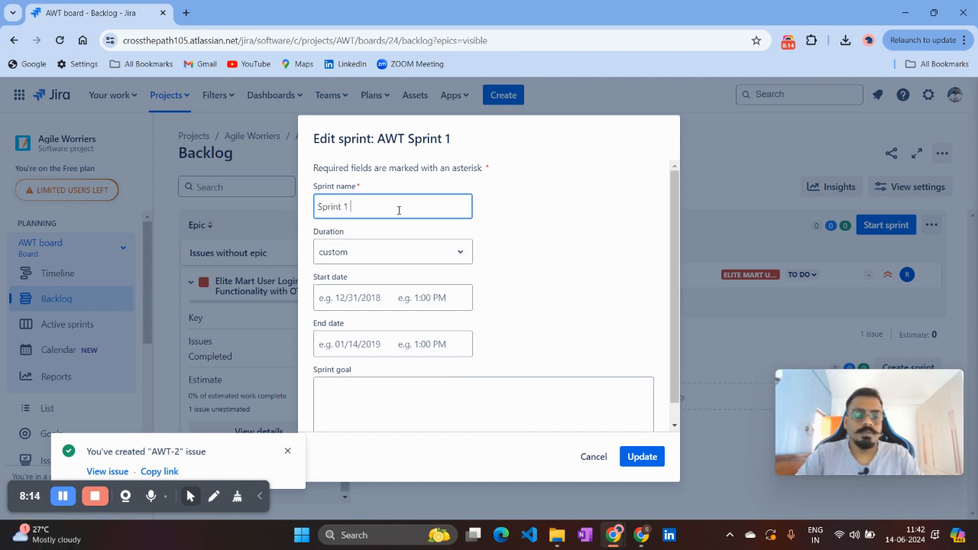
- Set the sprint's duration to 2 weeks and its start to 6/17/2024 at 9:30 AM
left_click(443, 260)
left_click(391, 306)
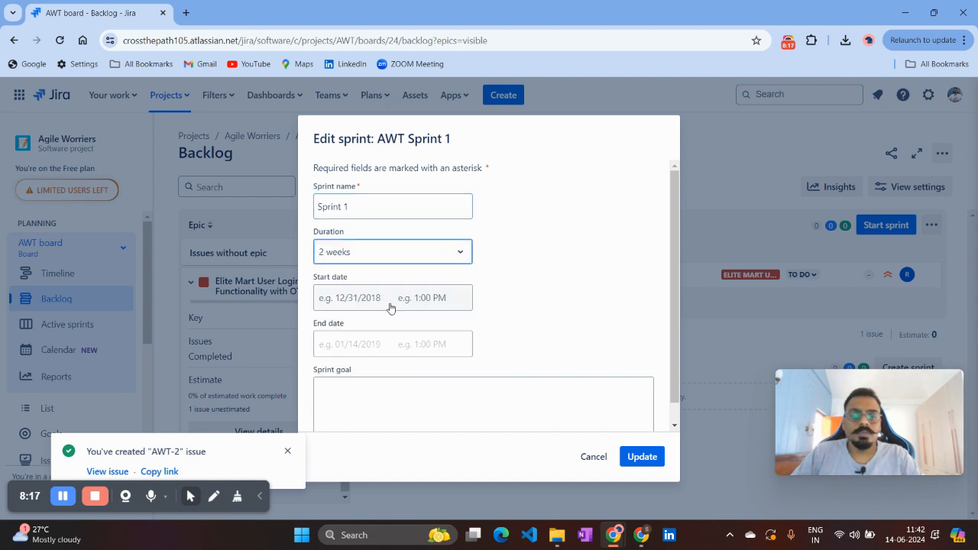
left_click(348, 298)
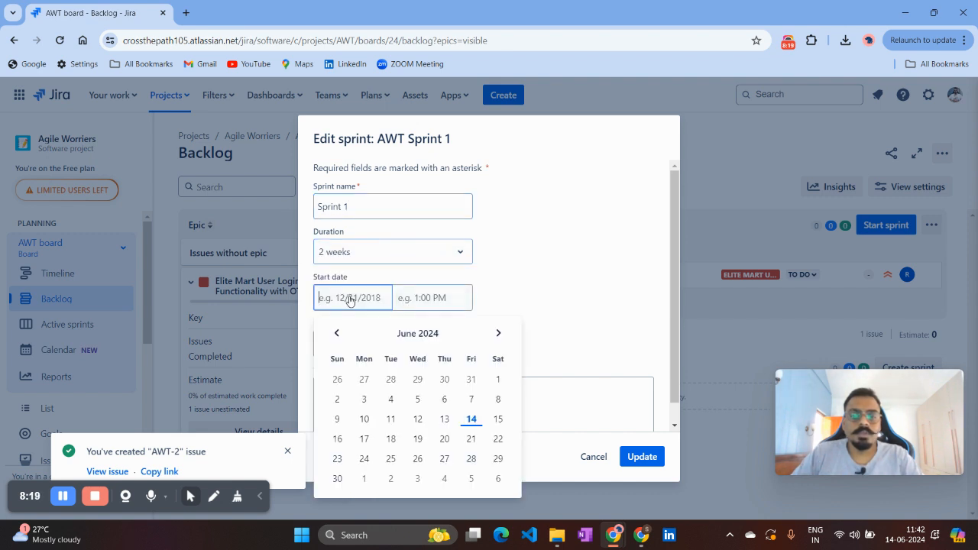
left_click(365, 440)
left_click(408, 302)
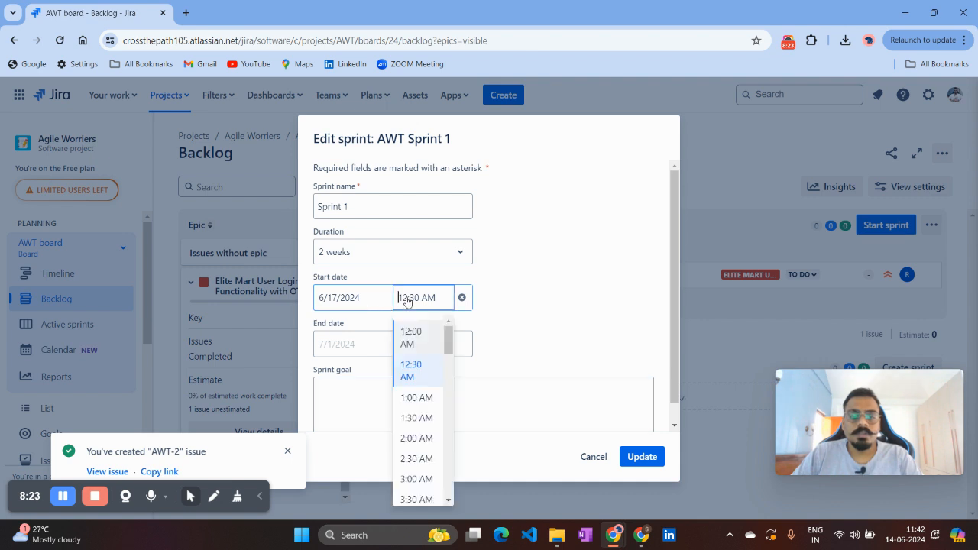
scroll(419, 413, "down", 5)
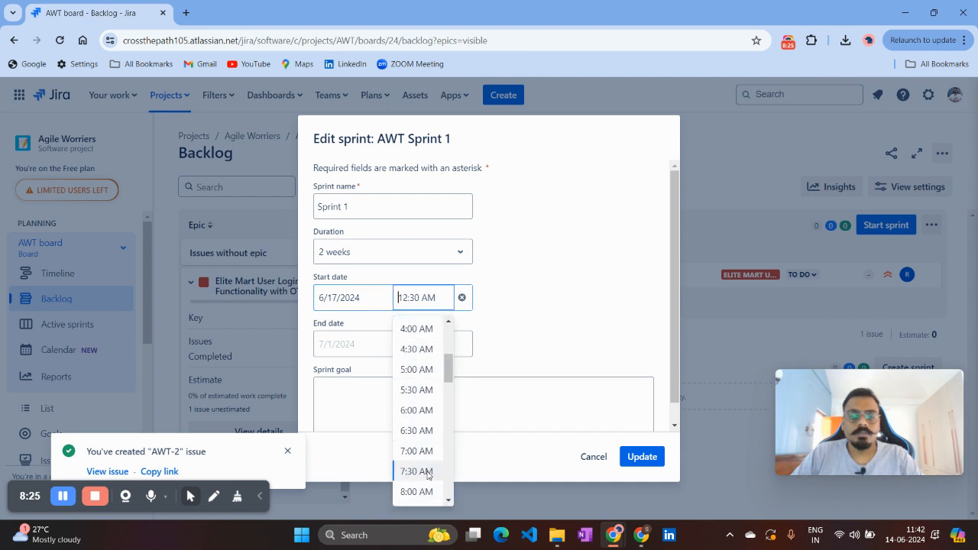
left_click(421, 424)
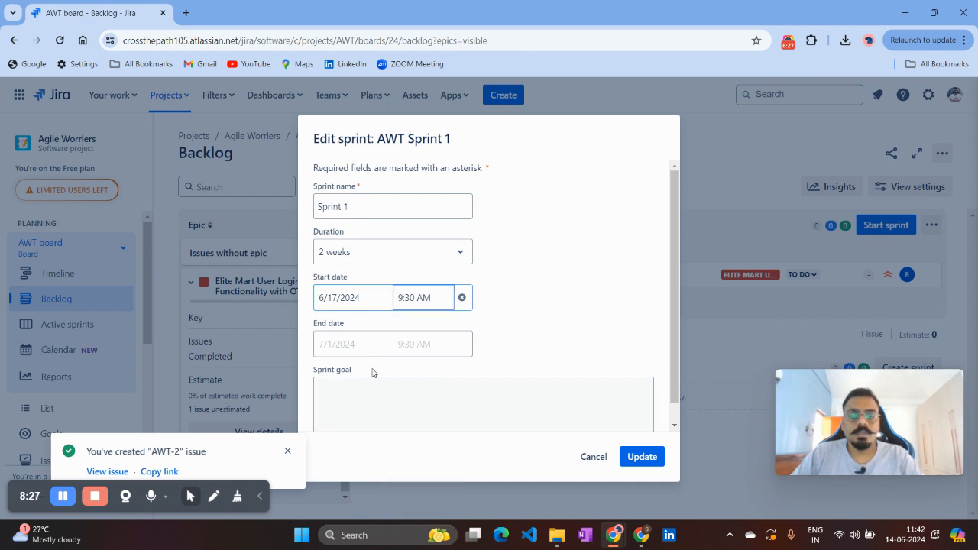
- Switch the sprint's duration to custom and set its end to 7/5/2024 at 6:30 PM
scroll(339, 337, "down", 1)
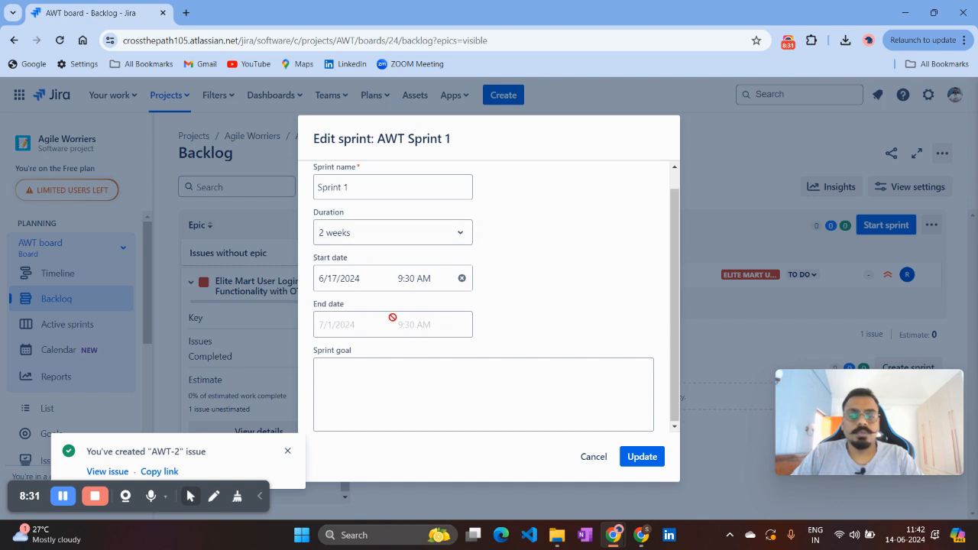
left_click(393, 236)
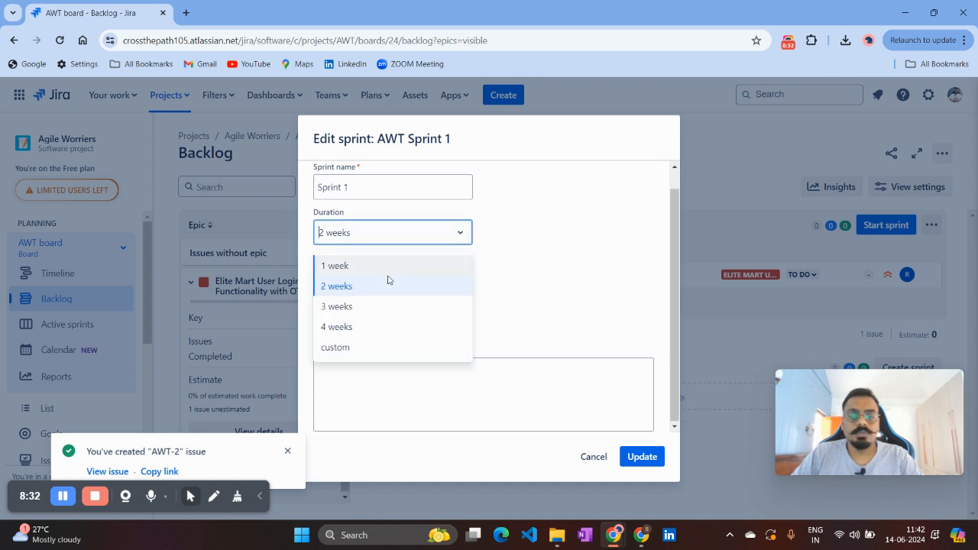
left_click(384, 353)
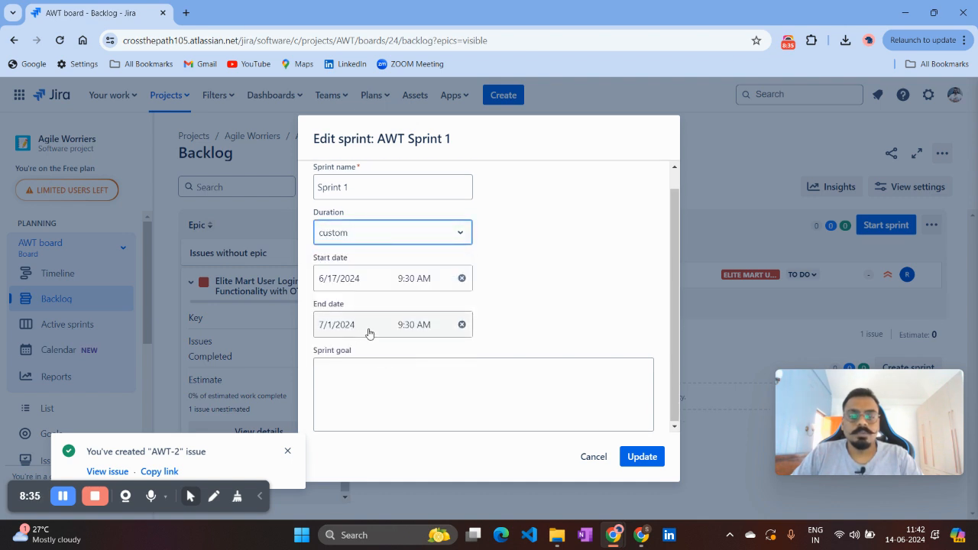
left_click(368, 331)
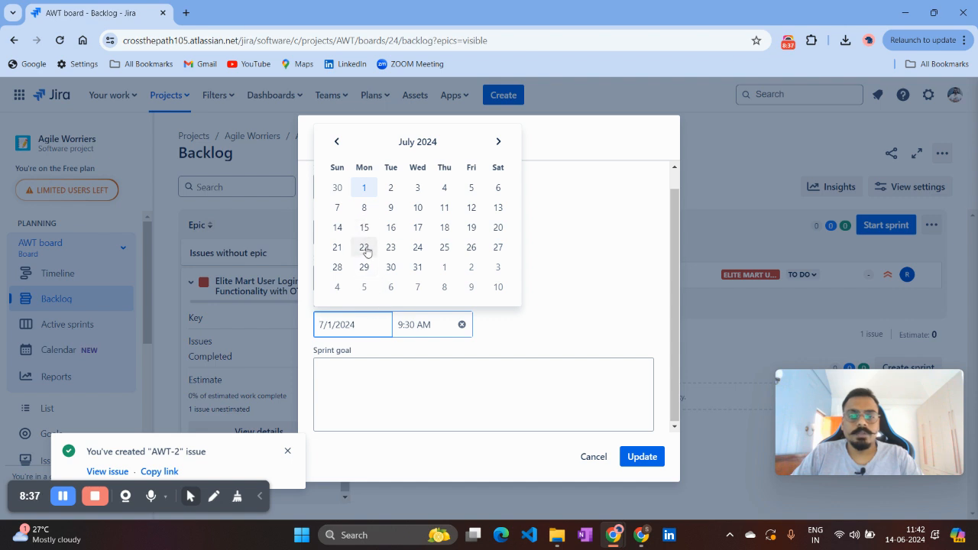
left_click(471, 191)
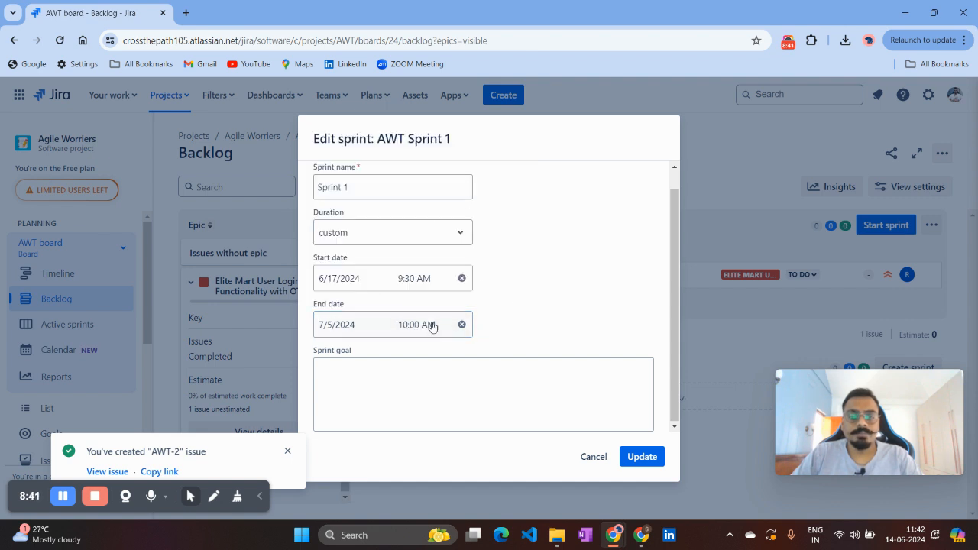
left_click(405, 327)
scroll(428, 222, "down", 5)
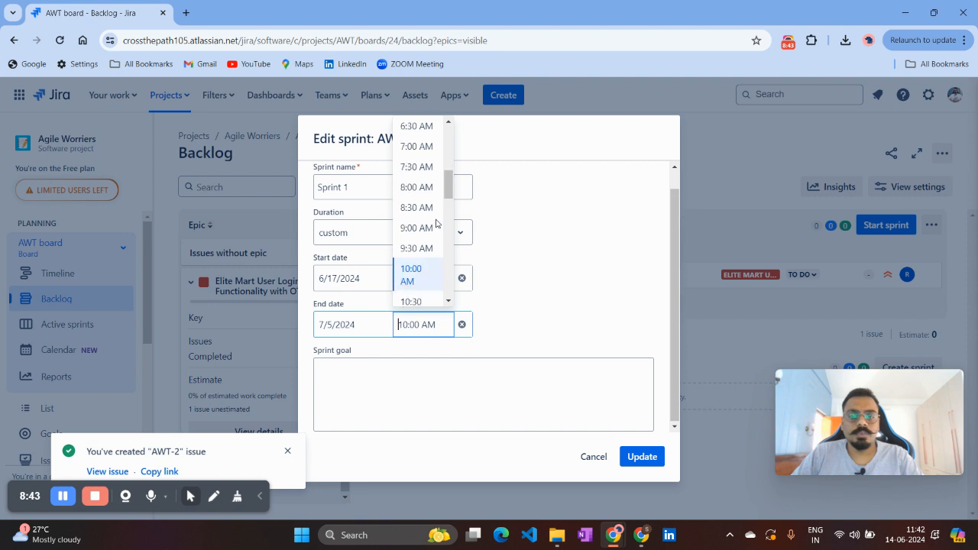
scroll(408, 276, "down", 3)
scroll(409, 275, "up", 6)
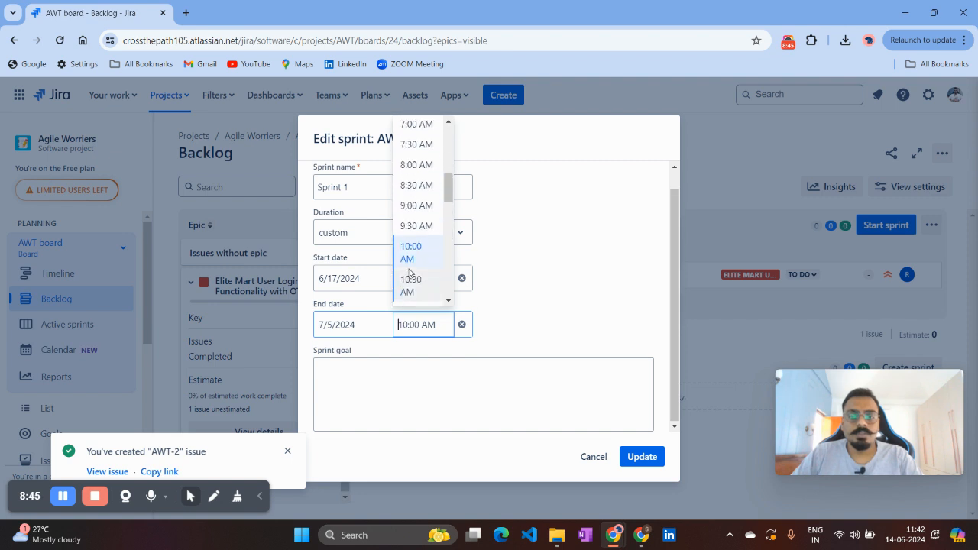
scroll(411, 272, "down", 6)
scroll(414, 267, "down", 5)
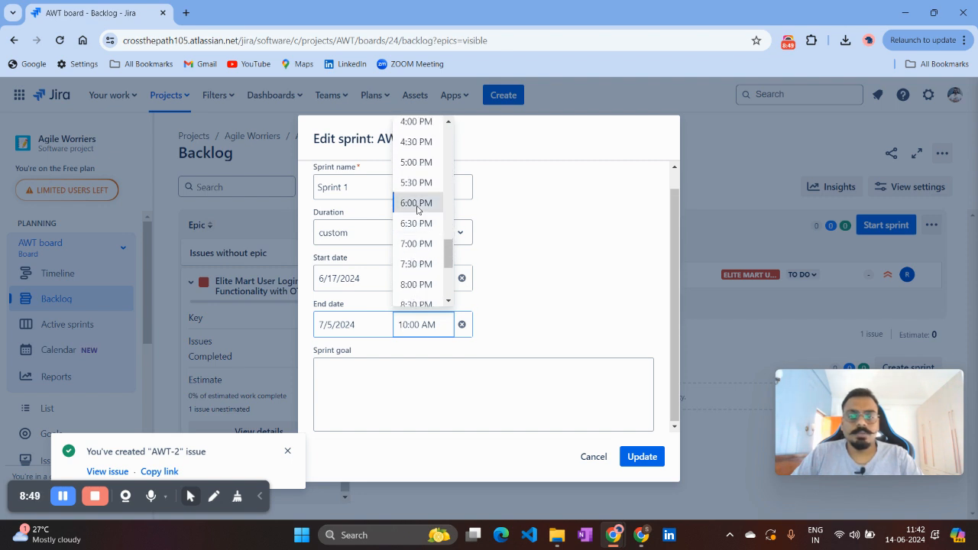
left_click(417, 223)
- Enter the sprint goal "User login Functionality for Elitemart" and save the sprint changes
left_click(411, 372)
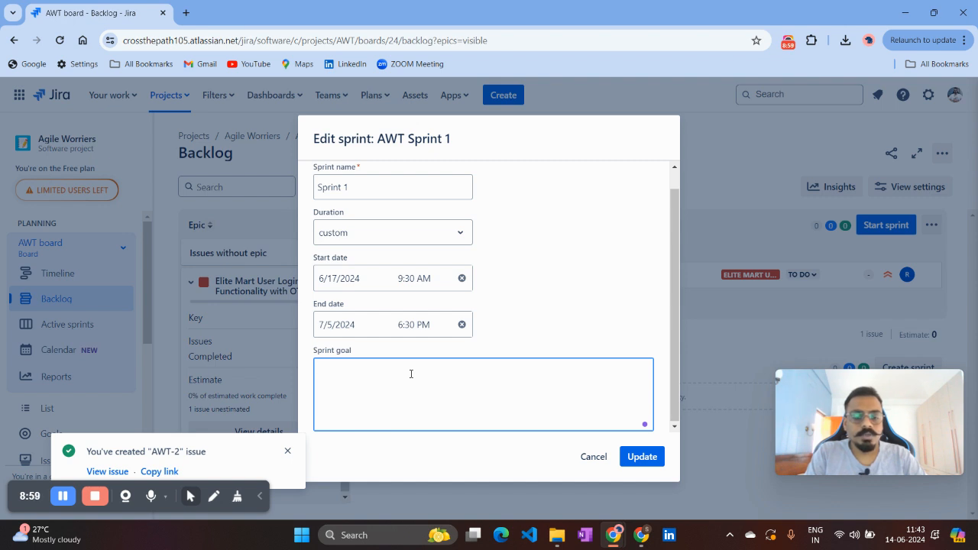
type("er login Functio")
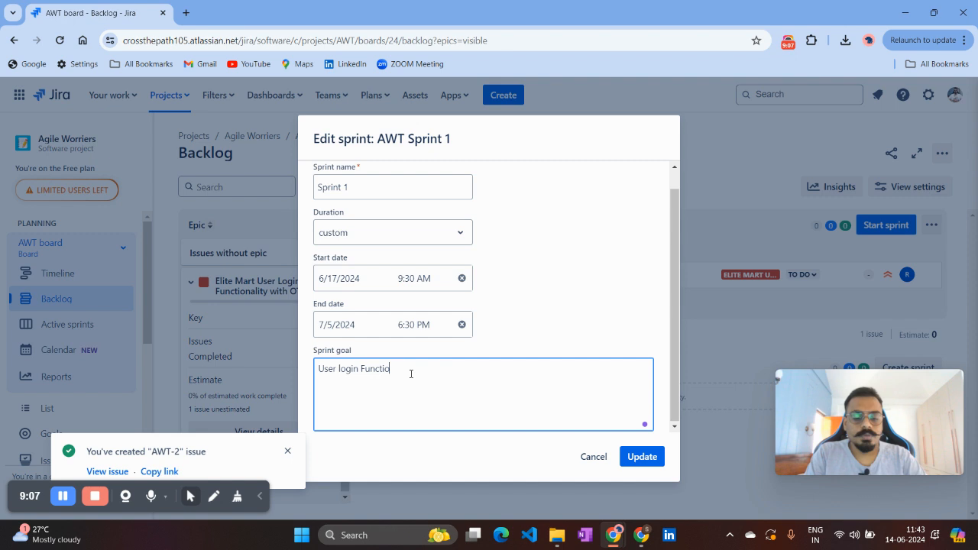
type("nality")
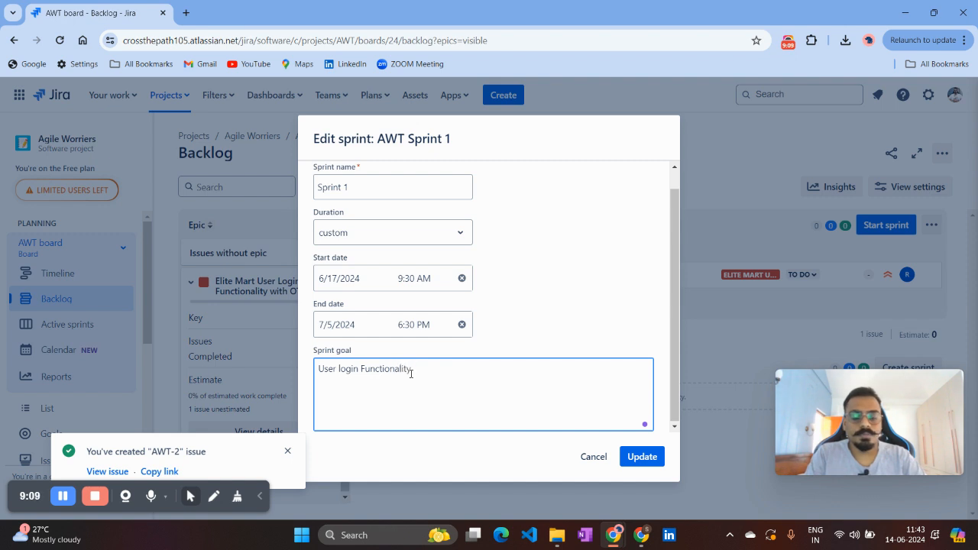
type(" for")
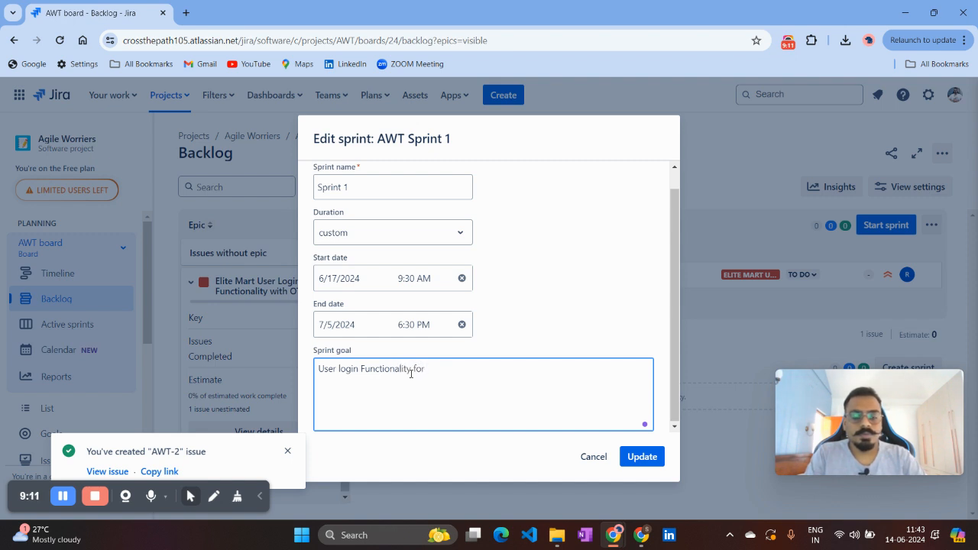
type(" ELitemart")
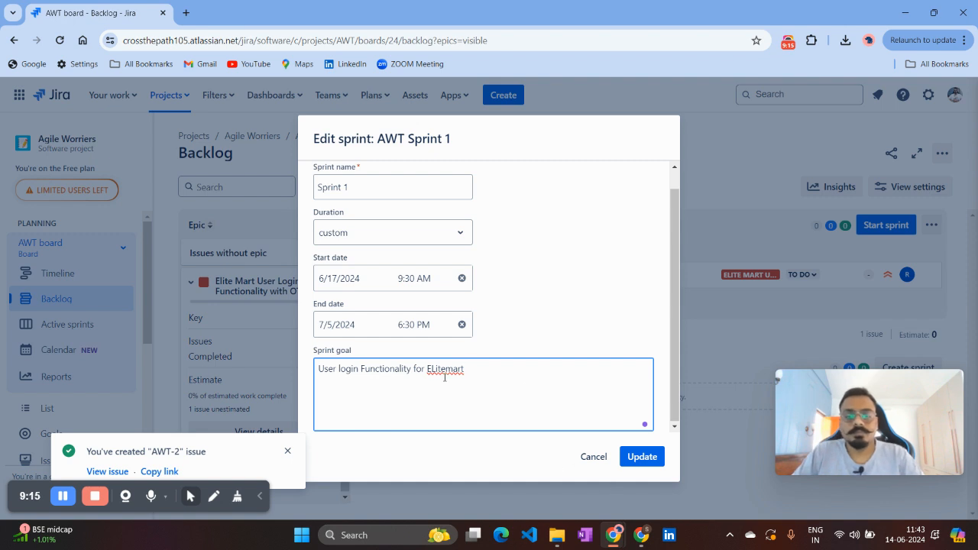
key("Delete")
type("l")
left_click(642, 457)
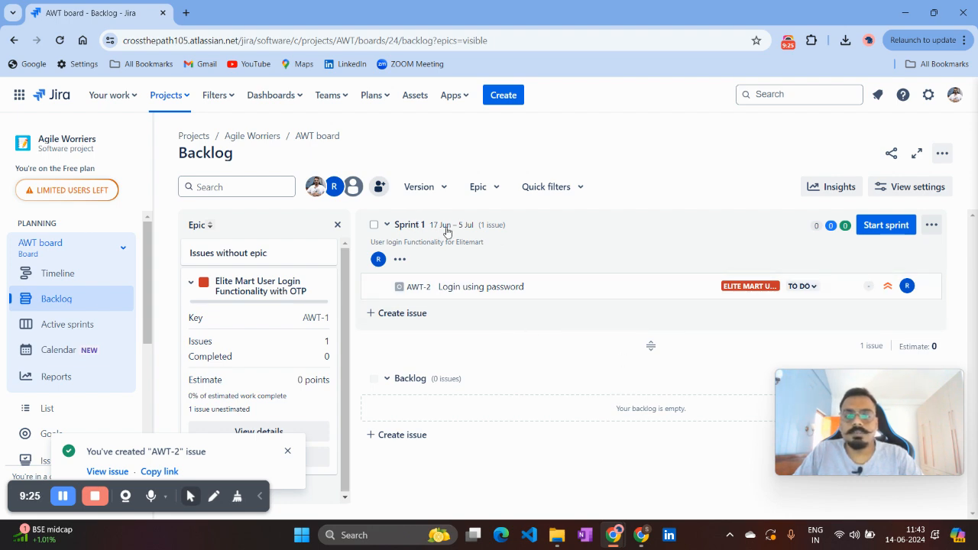
- Start Sprint 1 from the backlog with its duration switched to custom, keeping the prefilled dates and sprint goal
left_click(888, 224)
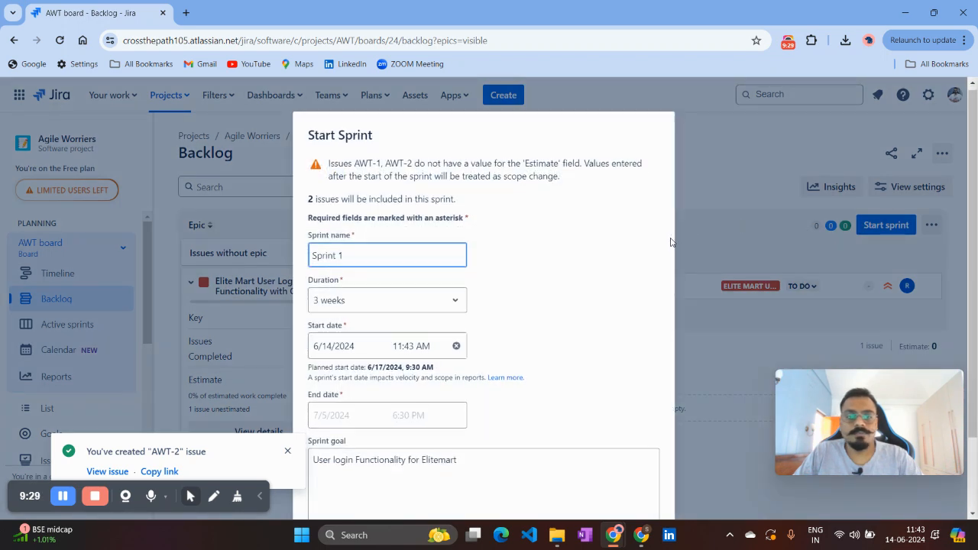
scroll(647, 244, "down", 2)
left_click(439, 215)
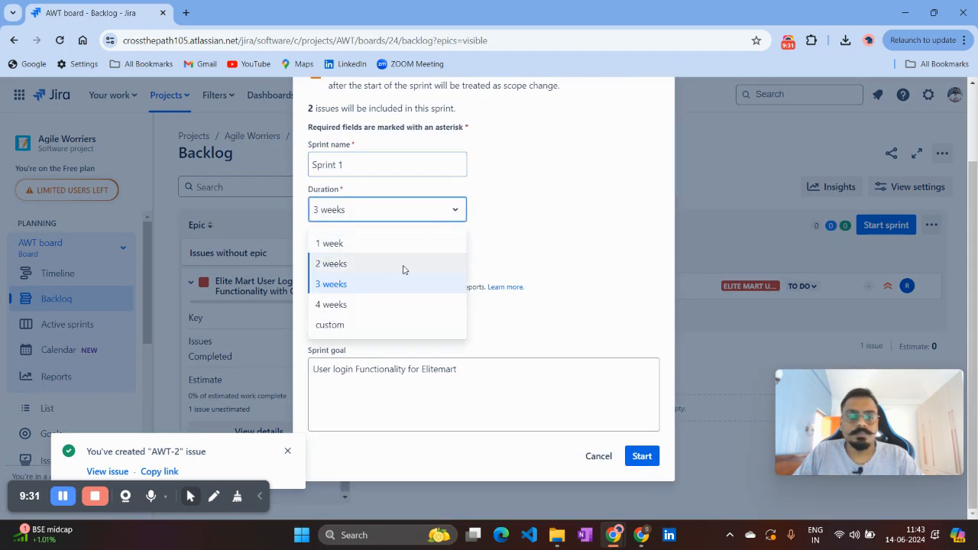
left_click(375, 328)
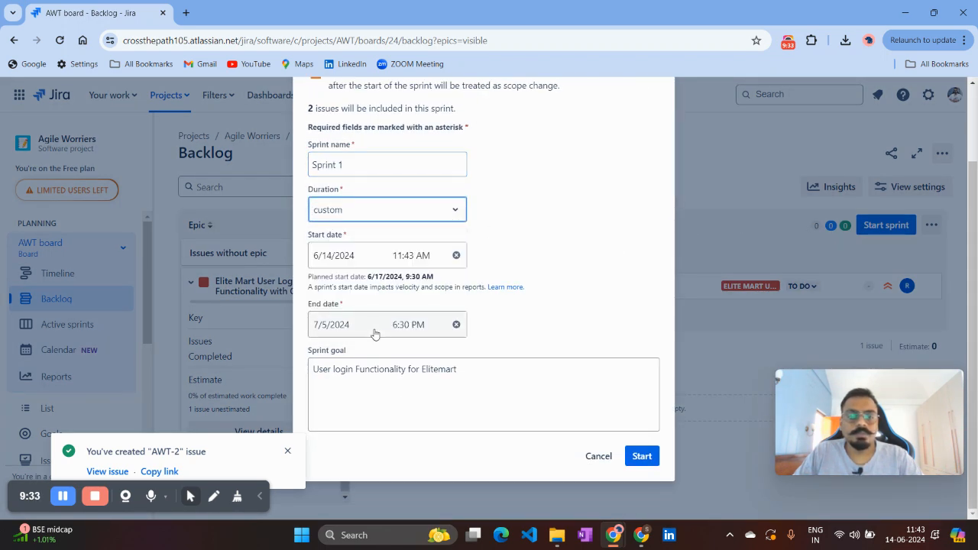
left_click(642, 456)
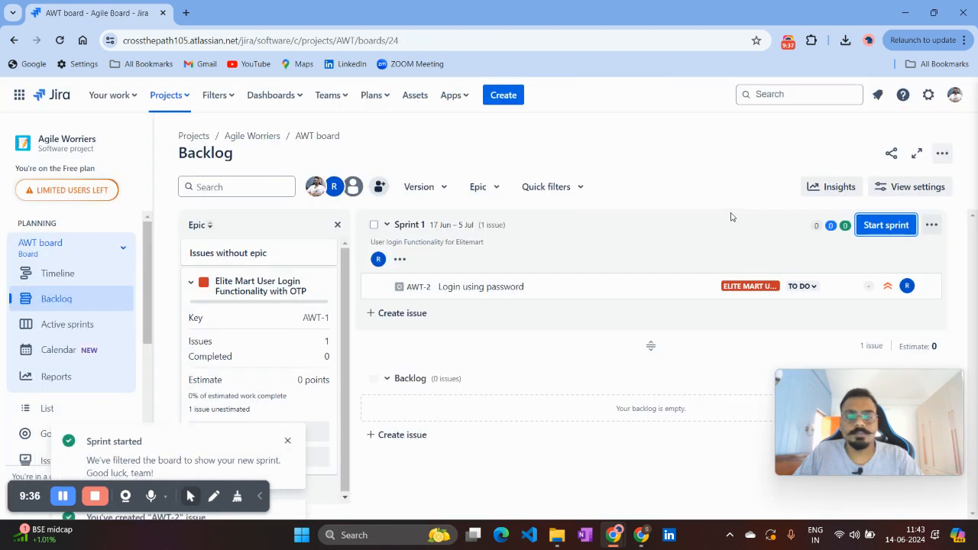
- Look over the active Sprint 1 board and dismiss the sprint-started and issue-created notifications
scroll(546, 251, "down", 2)
scroll(521, 337, "up", 1)
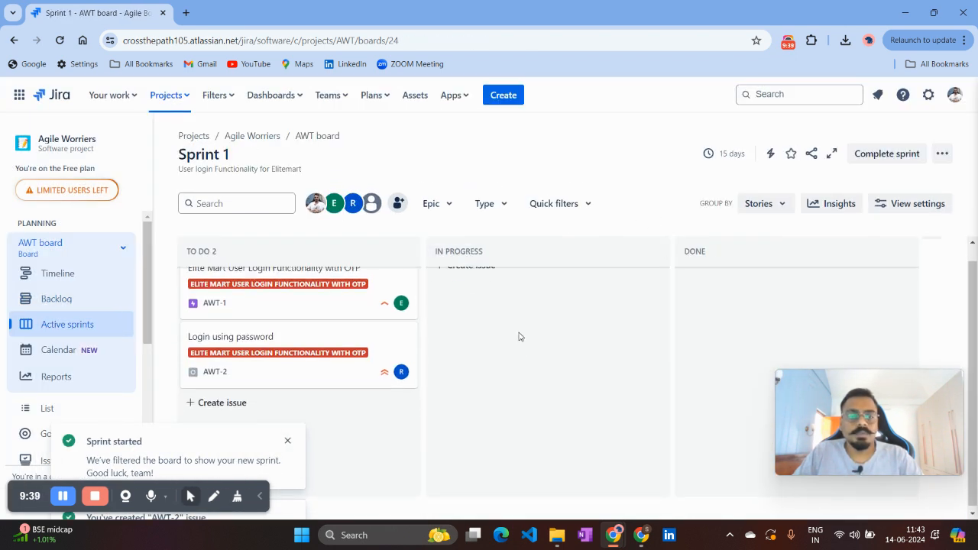
left_click(287, 441)
left_click(289, 453)
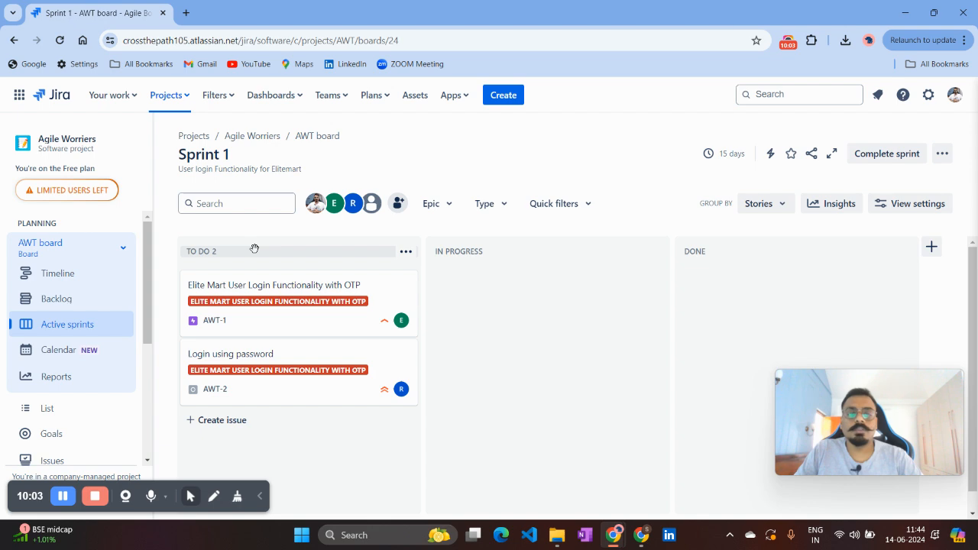
- Open the "Login using password" issue, examine its available status transitions, and close it without changing the status
left_click(294, 357)
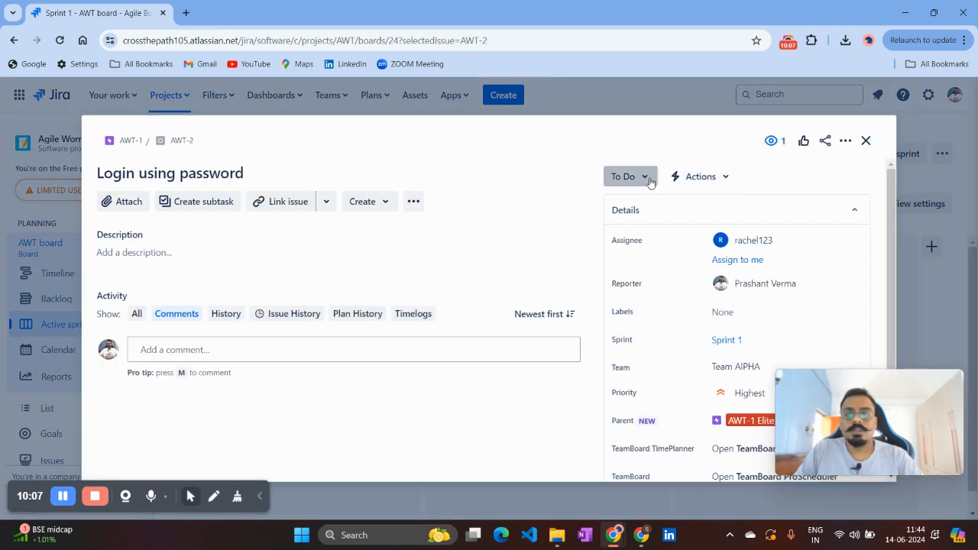
left_click(648, 180)
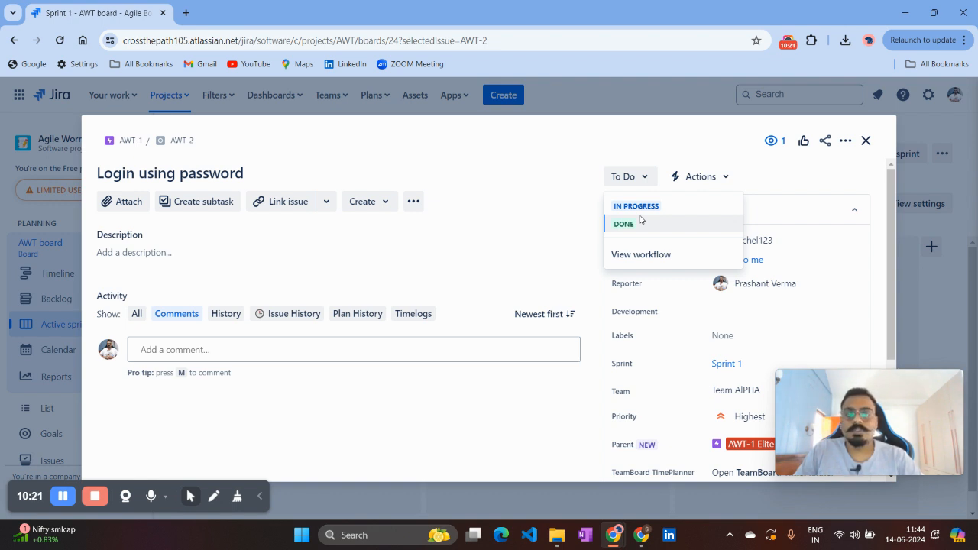
left_click(866, 140)
left_click(863, 140)
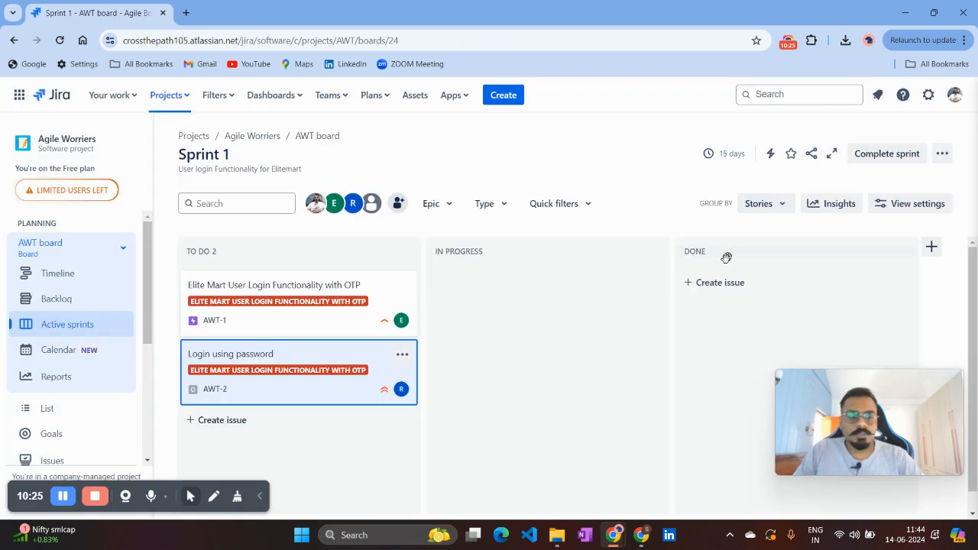